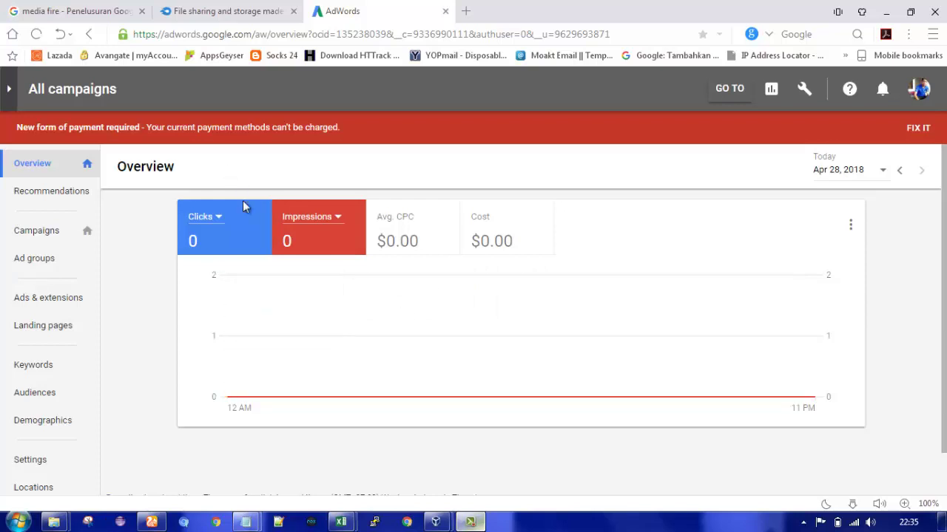
# Start a new campaign of the Universal App type and choose Android as the mobile app's platform.
pyautogui.click(40, 236)
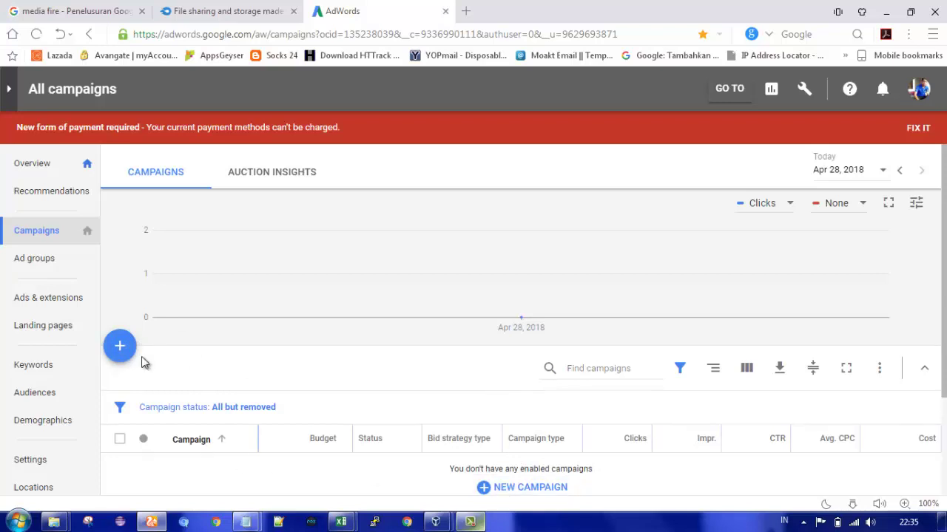
pyautogui.click(120, 346)
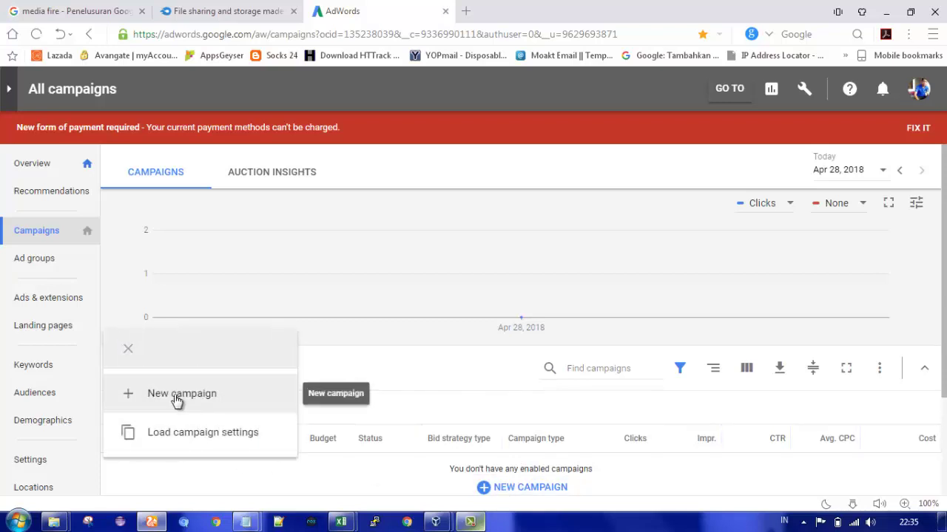
pyautogui.click(176, 401)
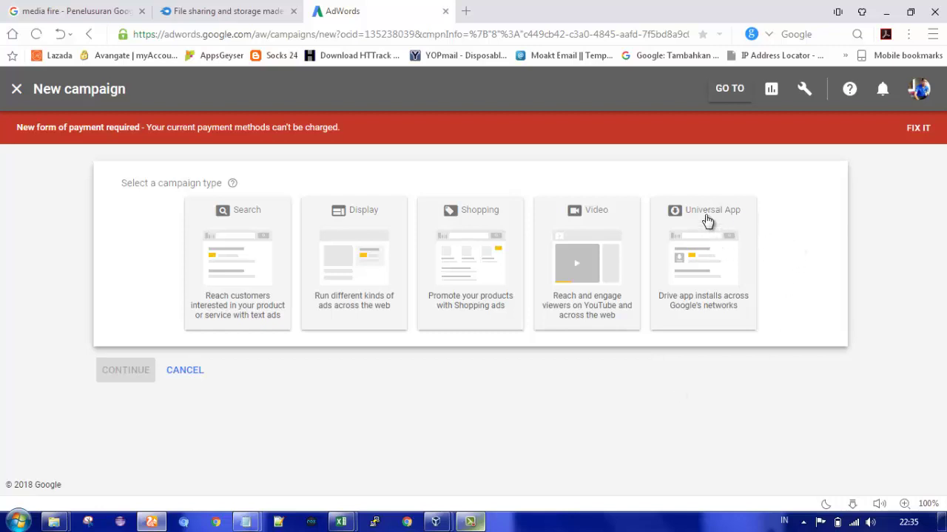
pyautogui.click(709, 236)
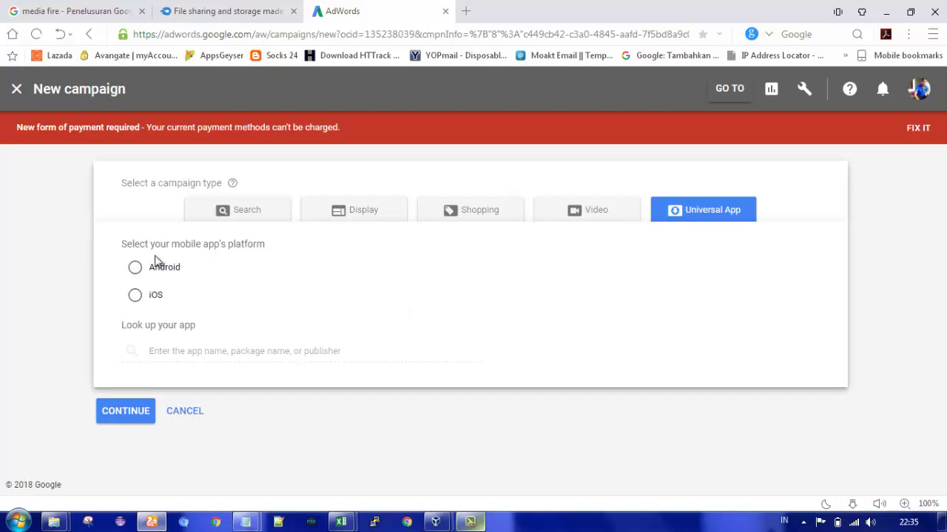
pyautogui.click(136, 271)
# Look up apps with the term "health" and choose Ada - Your Health Guide as the app to advertise.
pyautogui.click(270, 352)
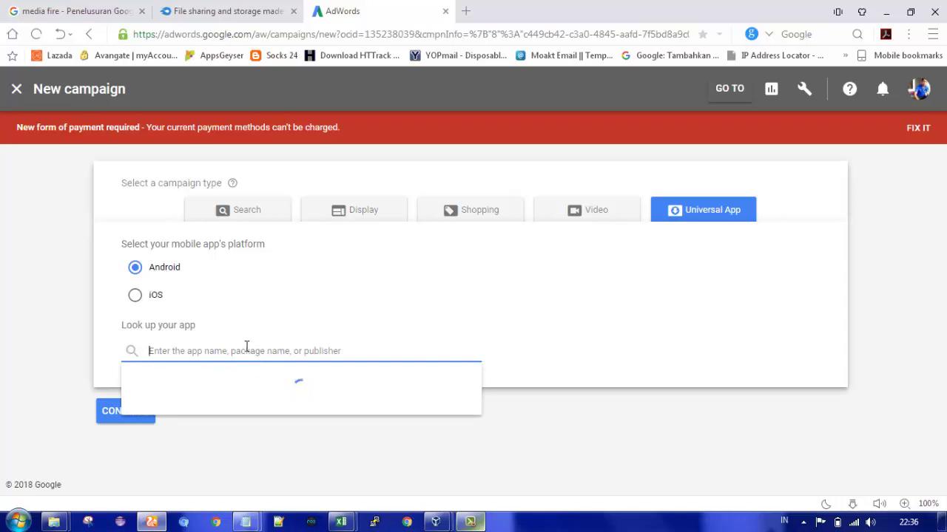
pyautogui.click(606, 355)
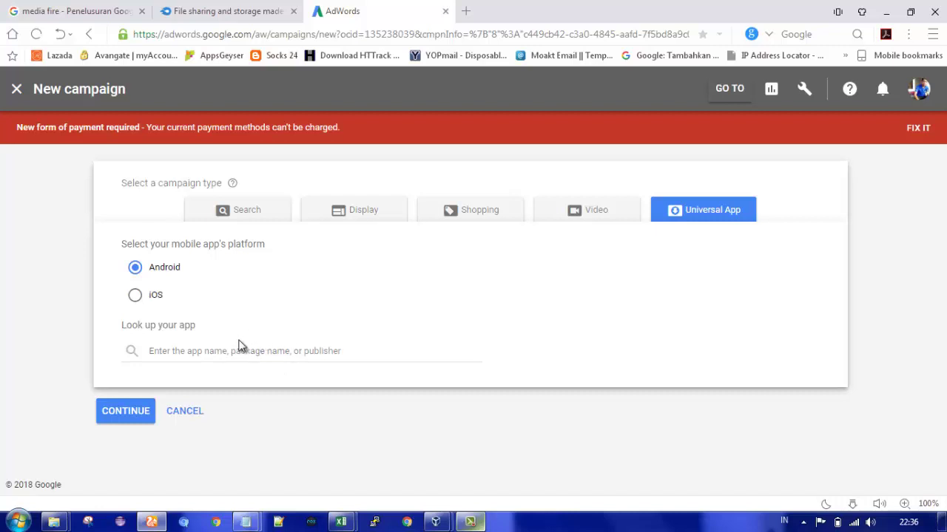
pyautogui.click(637, 117)
pyautogui.click(330, 351)
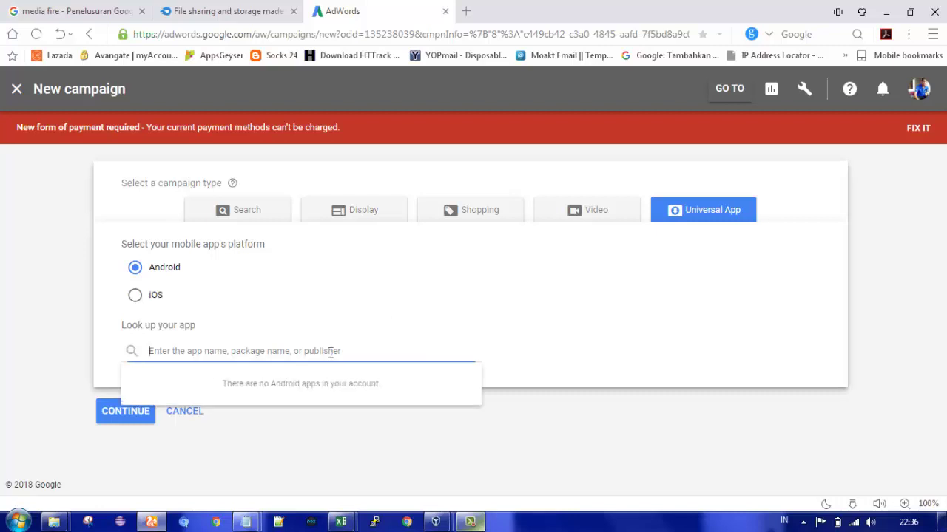
pyautogui.write('health')
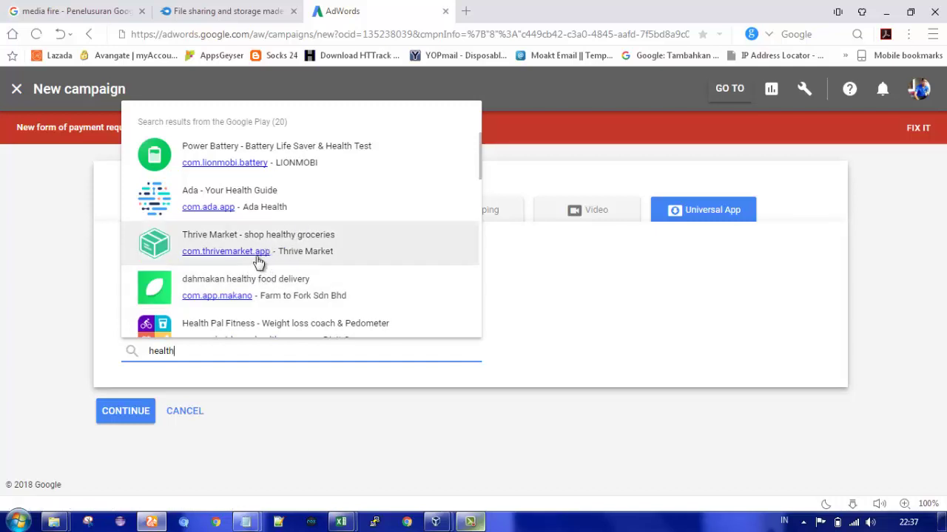
pyautogui.click(251, 207)
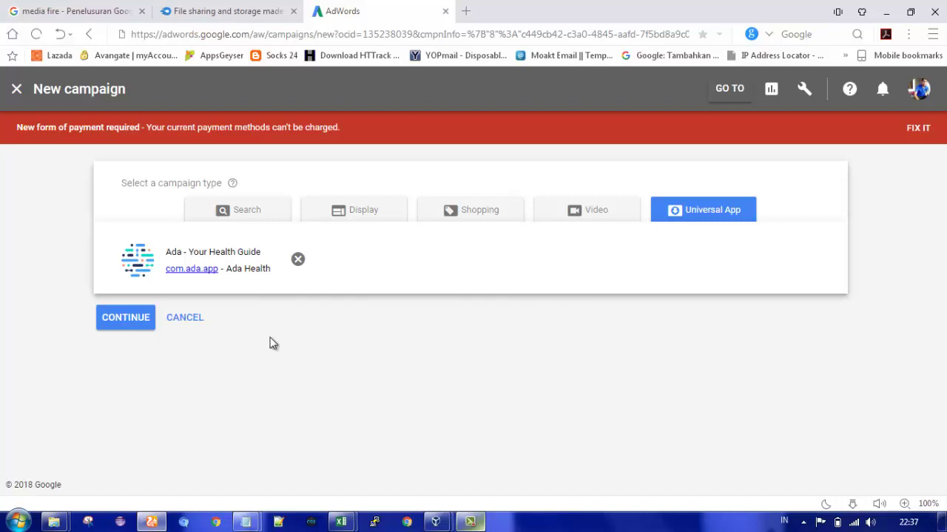
# Continue to the campaign settings and name the campaign "CPA 1".
pyautogui.click(125, 324)
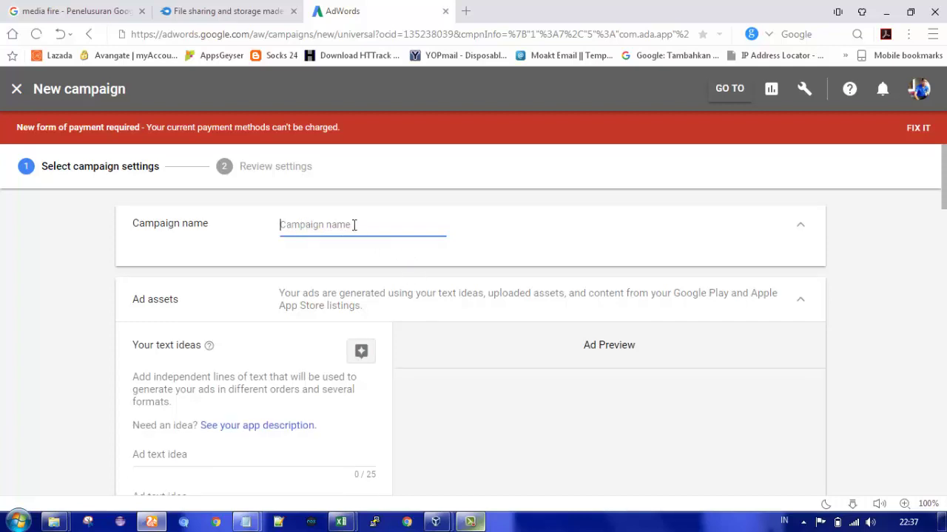
pyautogui.write('CPA 1')
pyautogui.click(502, 237)
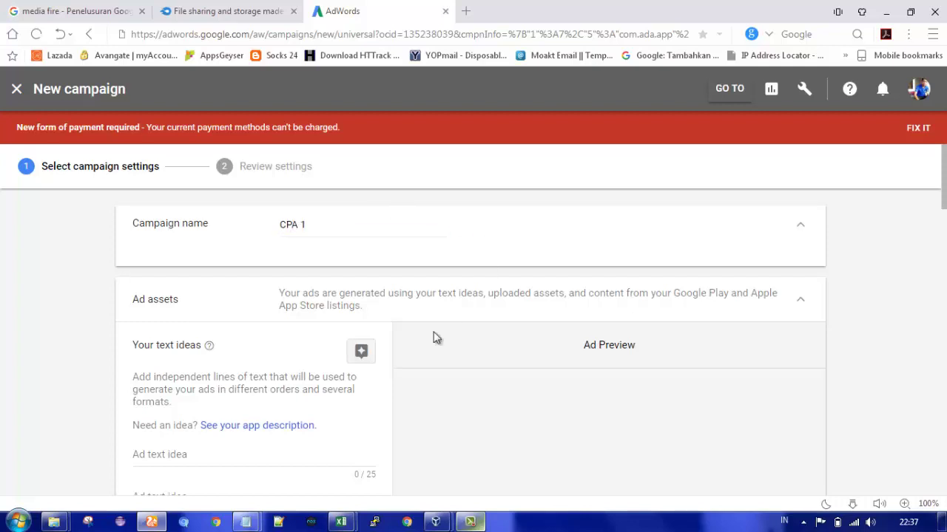
# Review the ad assets section and preview the sample ad on the Google Display Network, YouTube and the Play Store.
pyautogui.moveTo(943, 194); pyautogui.dragTo(944, 269)
pyautogui.moveTo(942, 231); pyautogui.dragTo(936, 189)
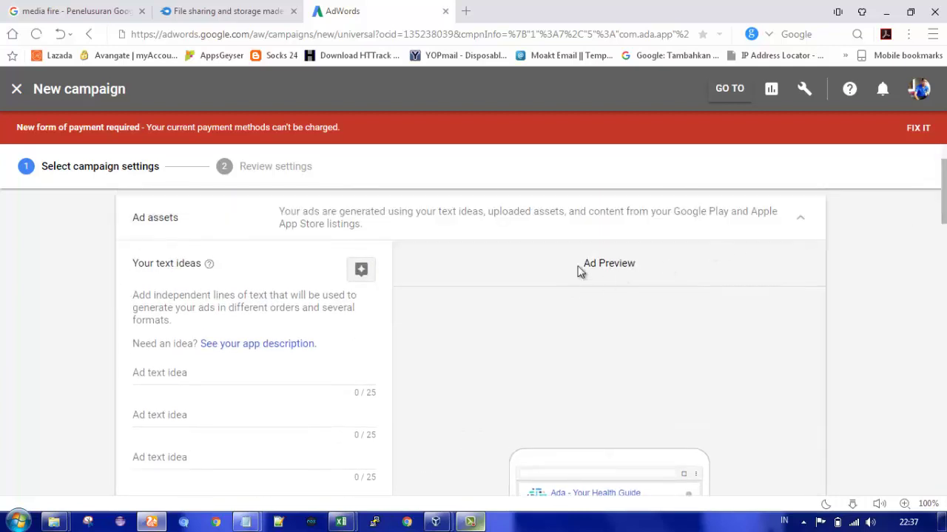
pyautogui.moveTo(943, 221); pyautogui.dragTo(937, 271)
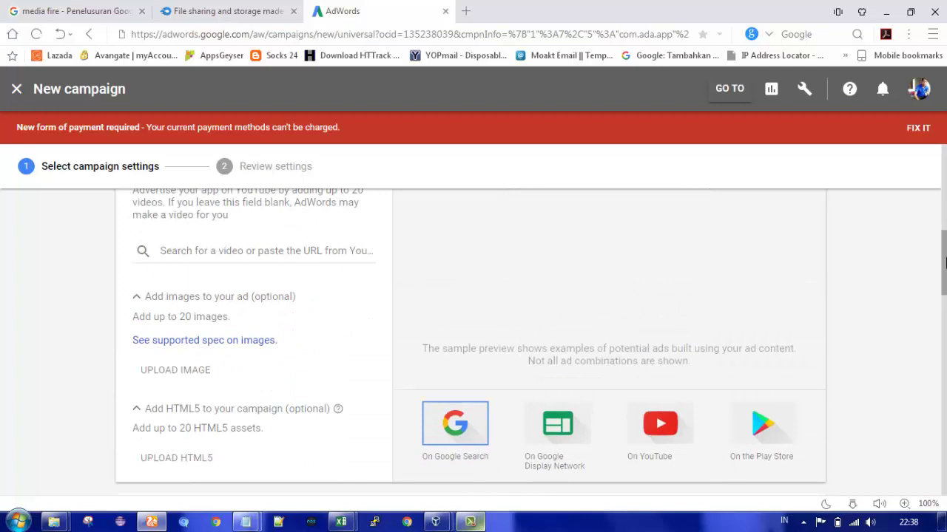
pyautogui.moveTo(945, 264); pyautogui.dragTo(946, 252)
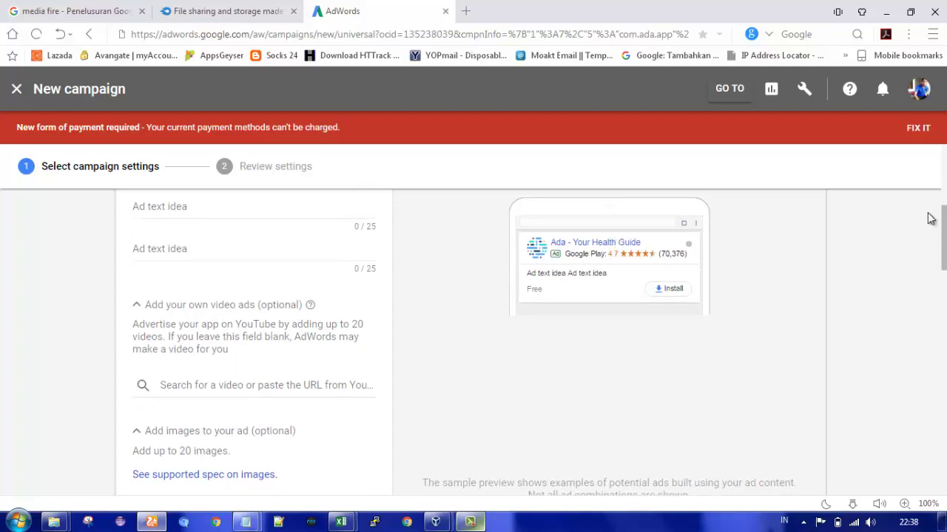
pyautogui.moveTo(945, 263); pyautogui.dragTo(946, 312)
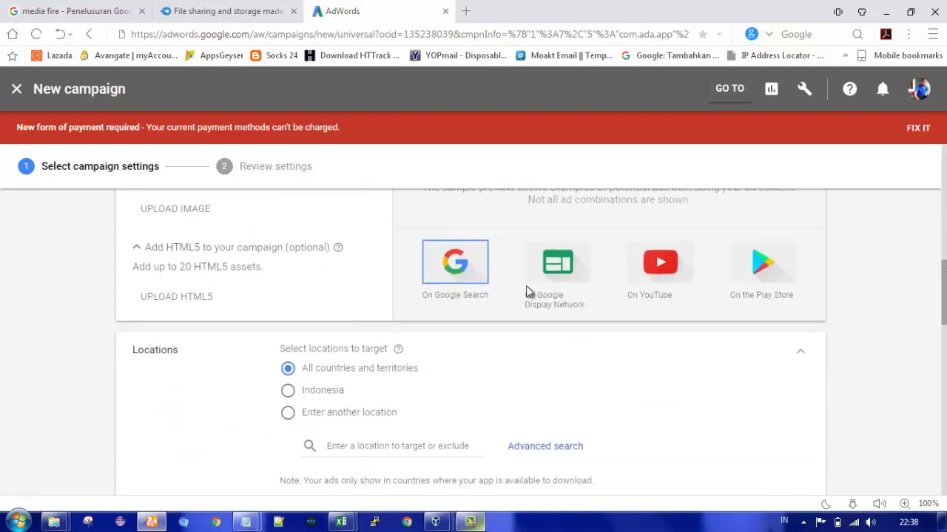
pyautogui.click(557, 267)
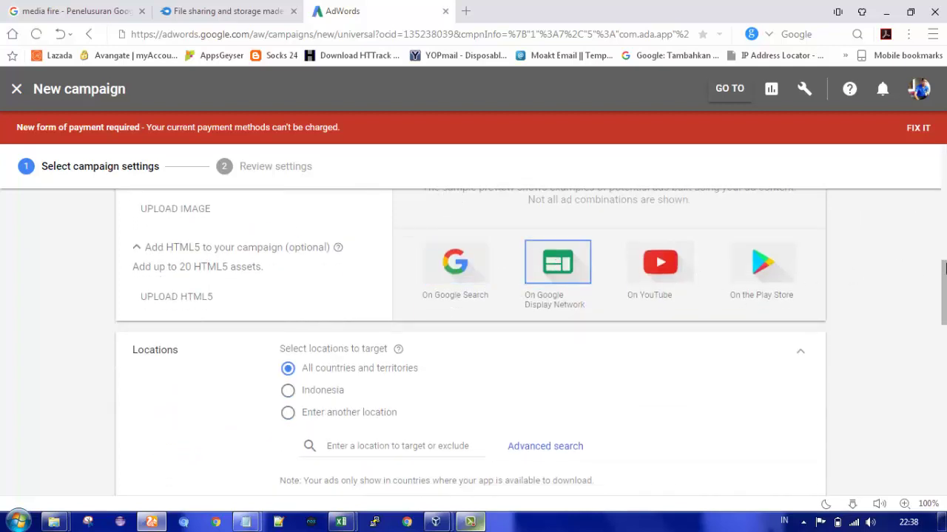
pyautogui.moveTo(945, 270); pyautogui.dragTo(945, 229)
pyautogui.click(673, 271)
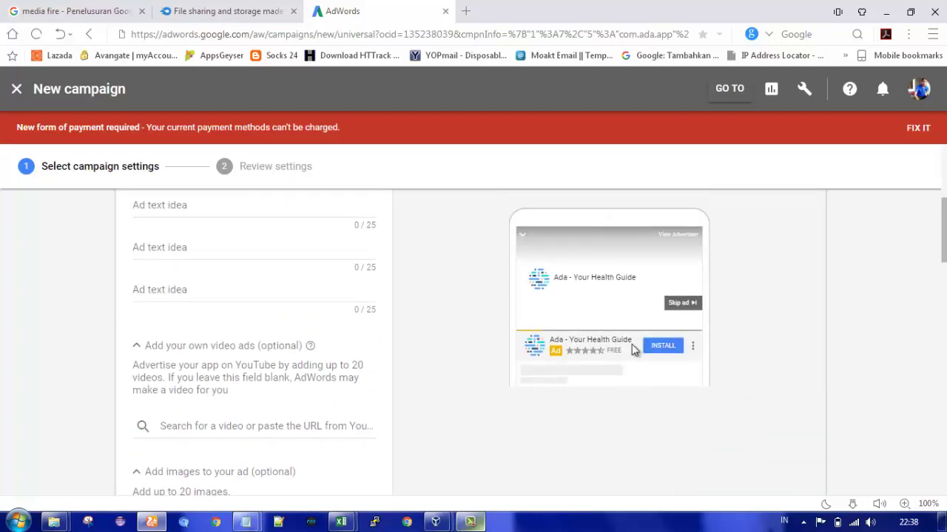
pyautogui.scroll(-5, 880, 277)
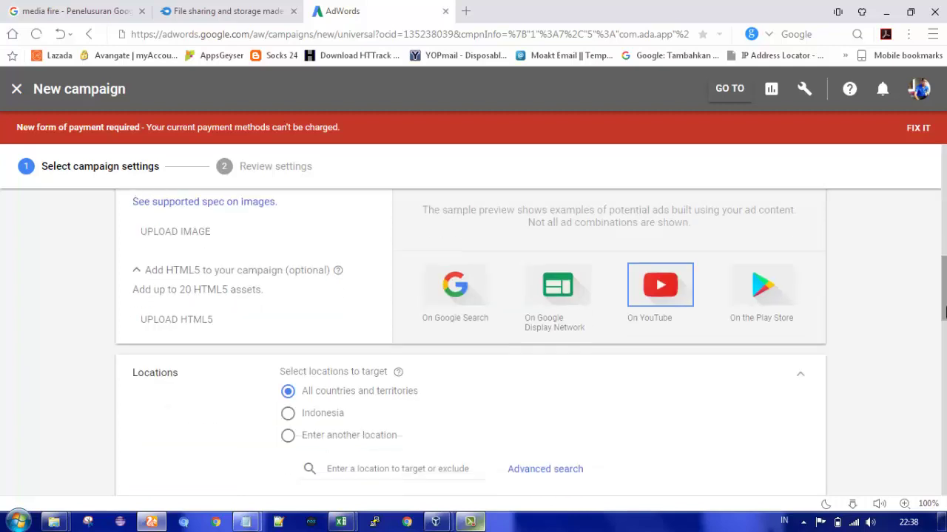
pyautogui.click(769, 244)
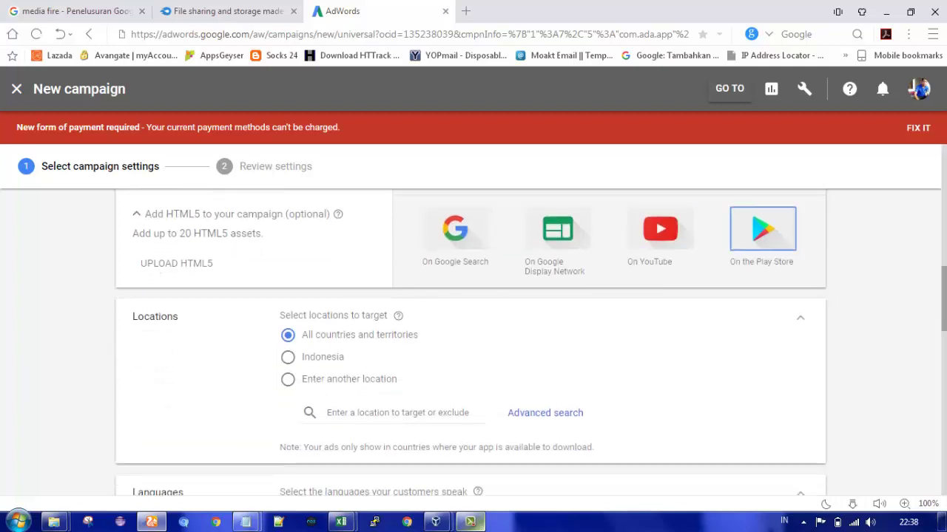
pyautogui.scroll(3, 945, 254)
pyautogui.scroll(5, 945, 254)
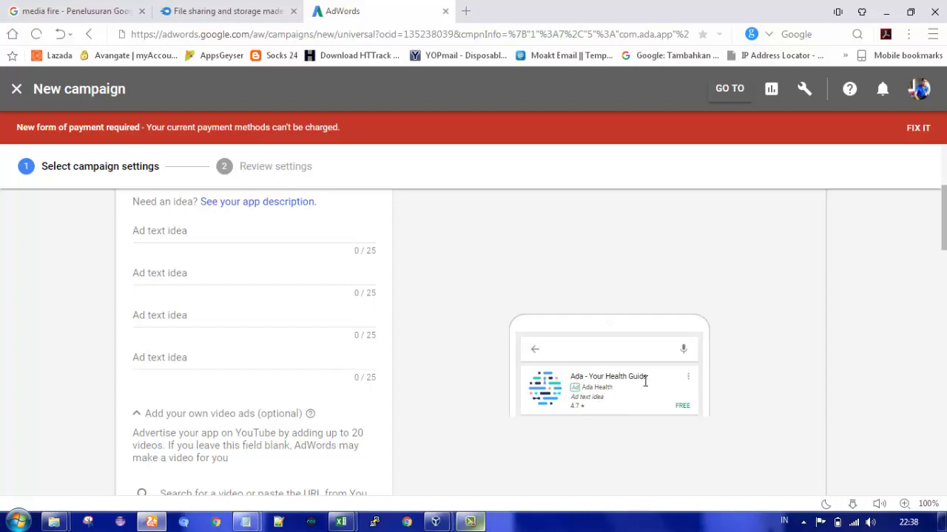
pyautogui.moveTo(943, 250); pyautogui.dragTo(944, 215)
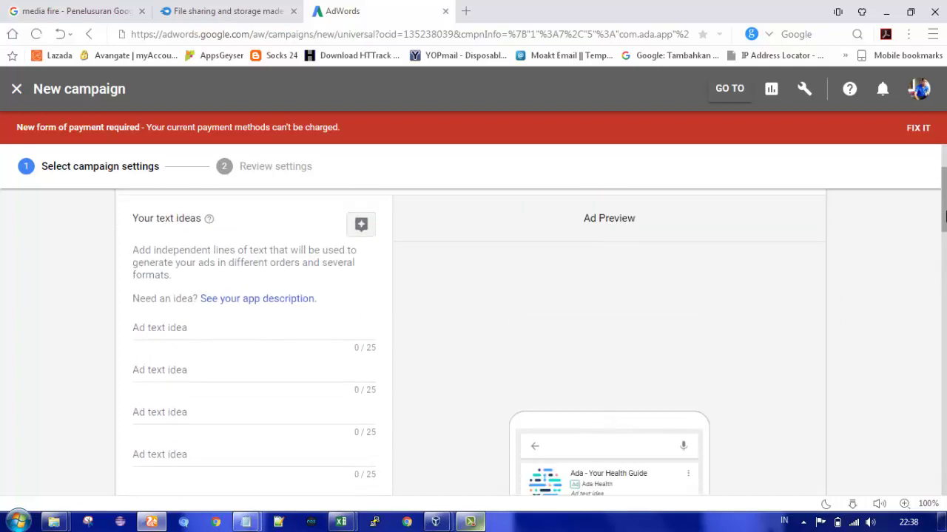
# Fill in the four ad text ideas with "Helath", "Download Now", "Free" and "Amazing".
pyautogui.scroll(-1, 217, 422)
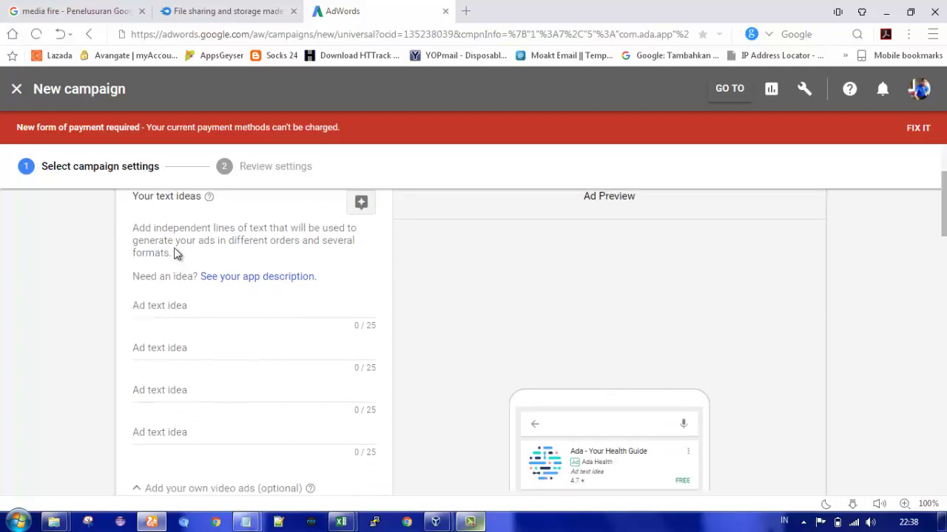
pyautogui.click(194, 310)
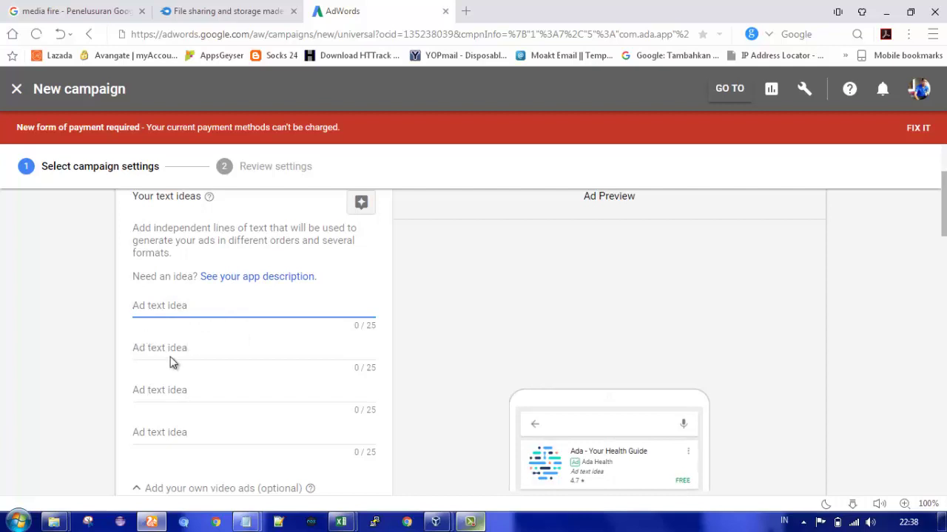
pyautogui.scroll(-1, 489, 305)
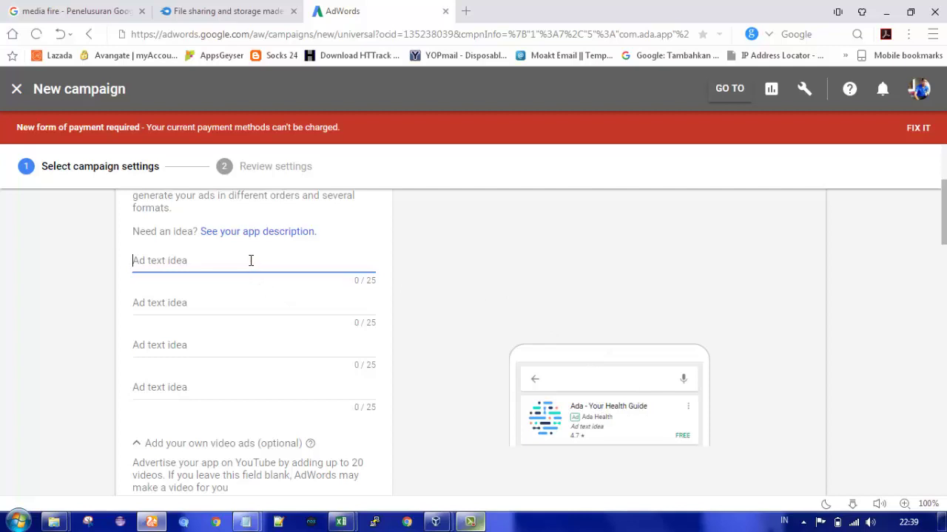
pyautogui.write('Helath')
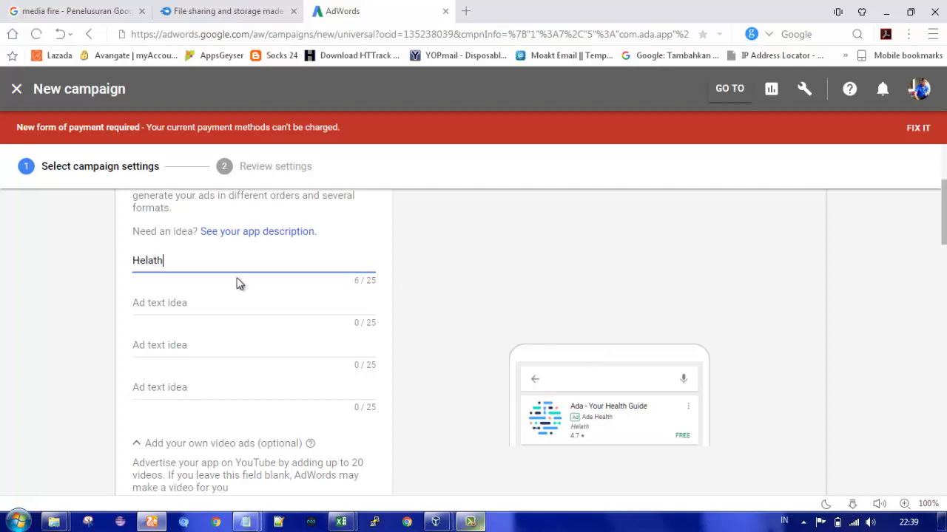
pyautogui.click(194, 300)
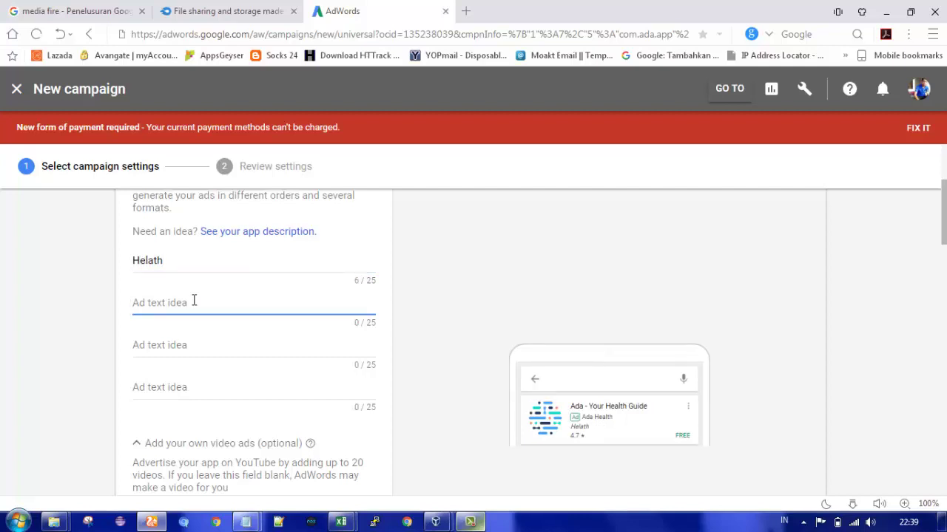
pyautogui.write('Download Now')
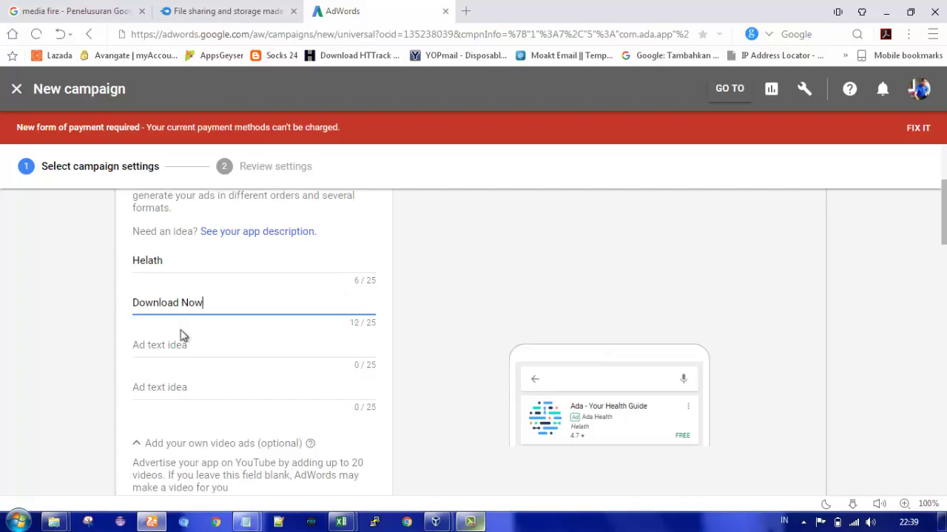
pyautogui.click(194, 342)
pyautogui.write('Free')
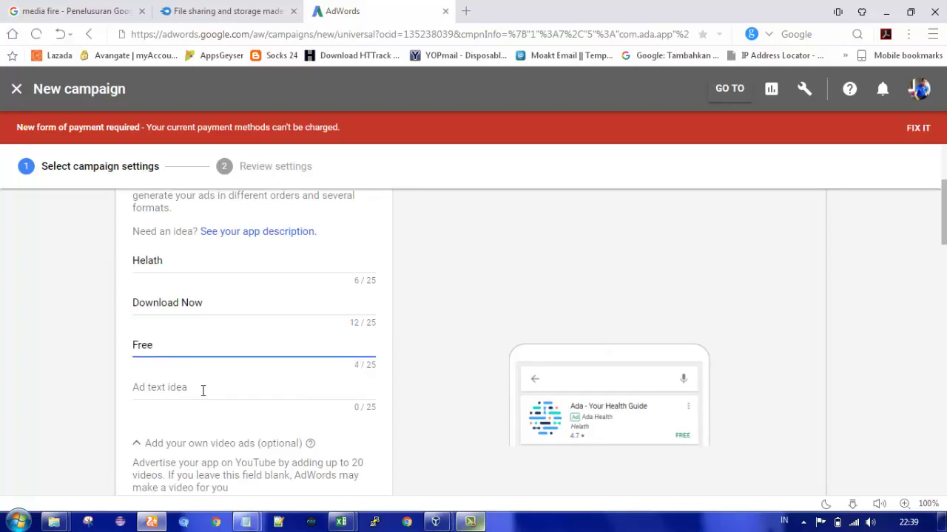
pyautogui.click(203, 390)
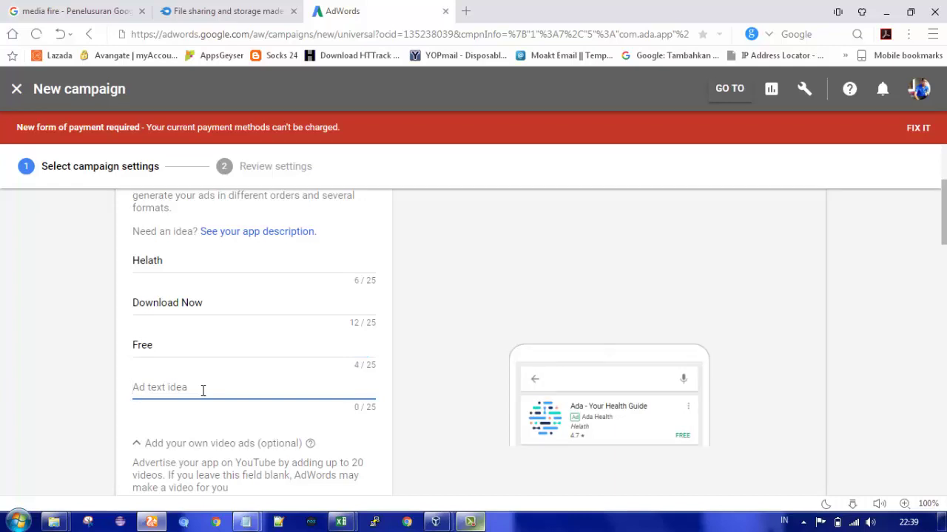
pyautogui.write('Amazing')
pyautogui.click(41, 330)
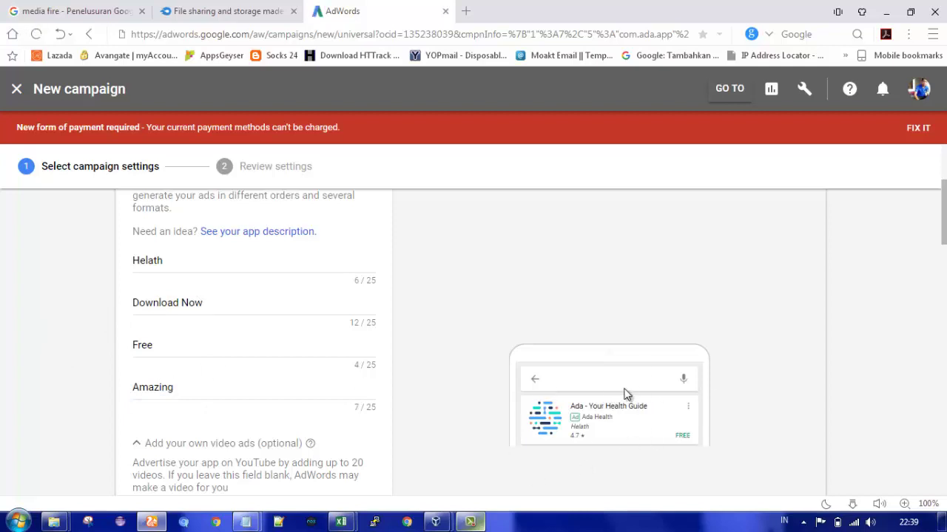
# Enter Indonesia (country) as the location to target in the campaign's Locations section.
pyautogui.scroll(-1, 944, 210)
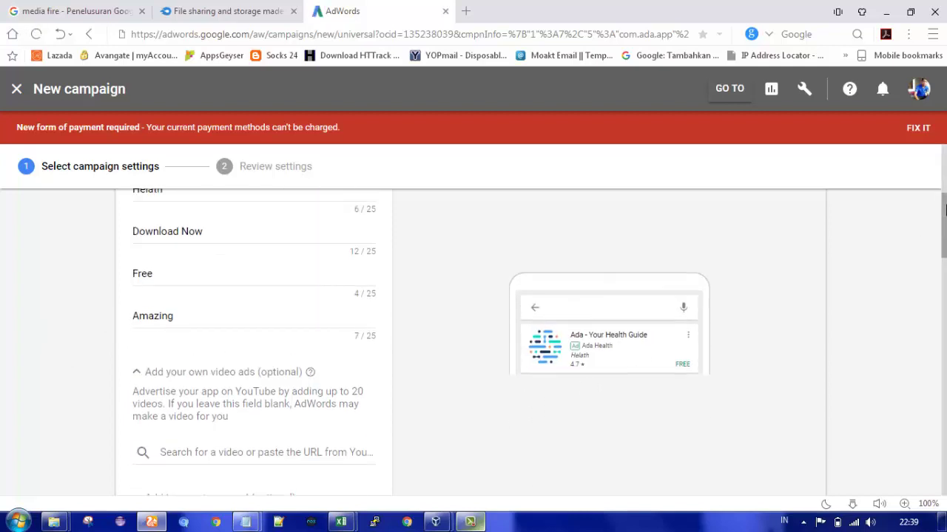
pyautogui.moveTo(944, 210); pyautogui.dragTo(944, 331)
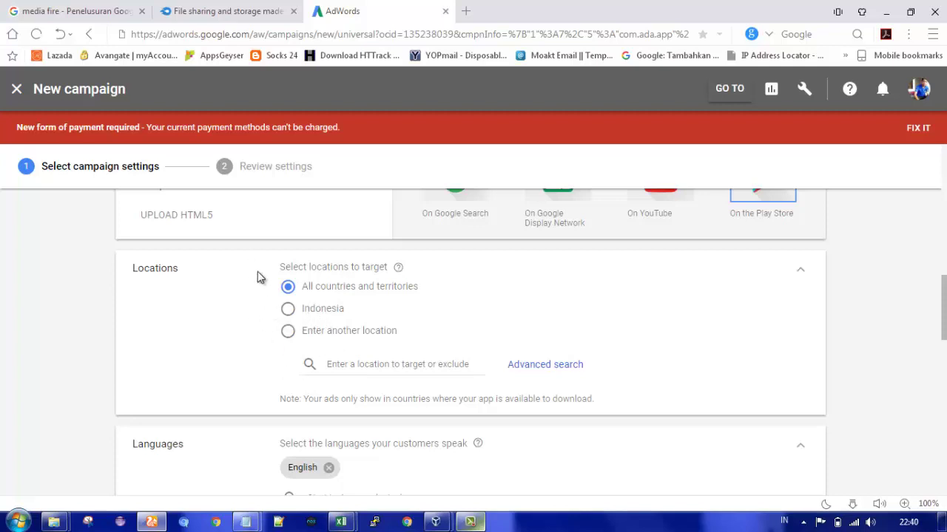
pyautogui.click(288, 312)
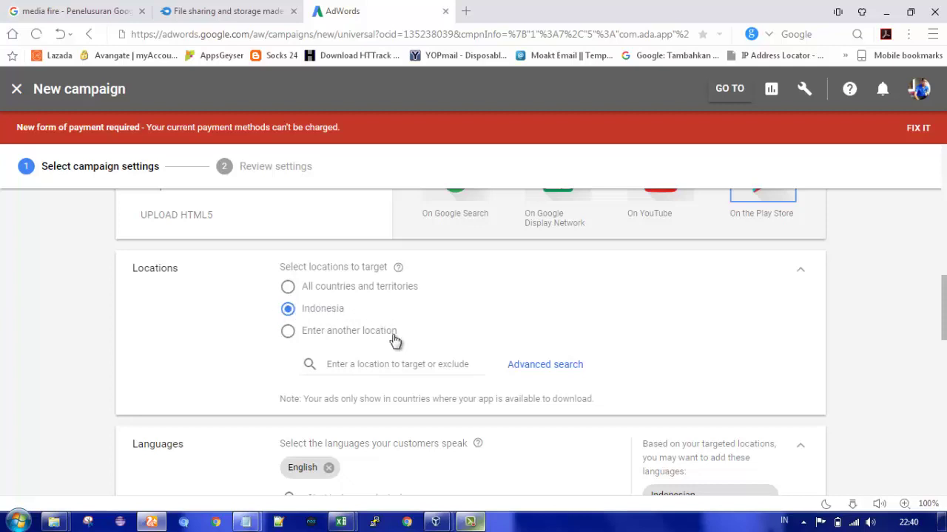
pyautogui.click(288, 333)
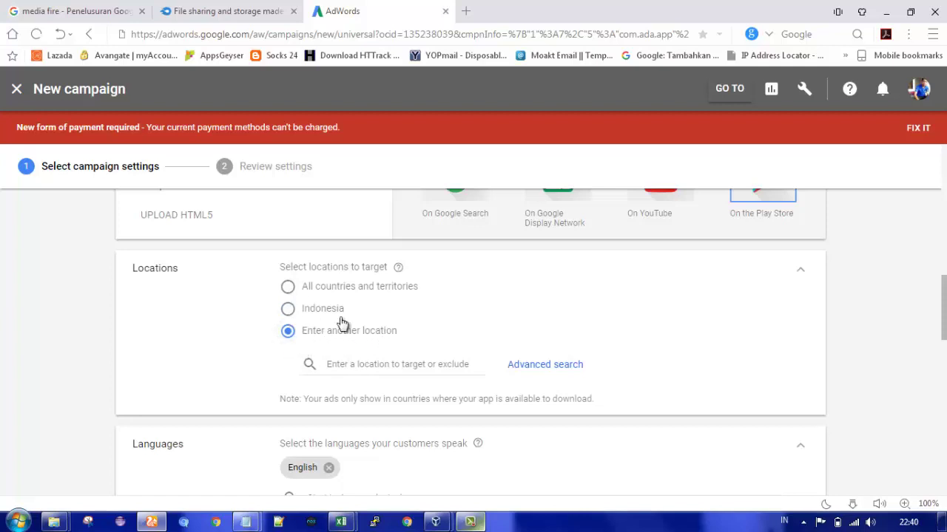
pyautogui.click(414, 364)
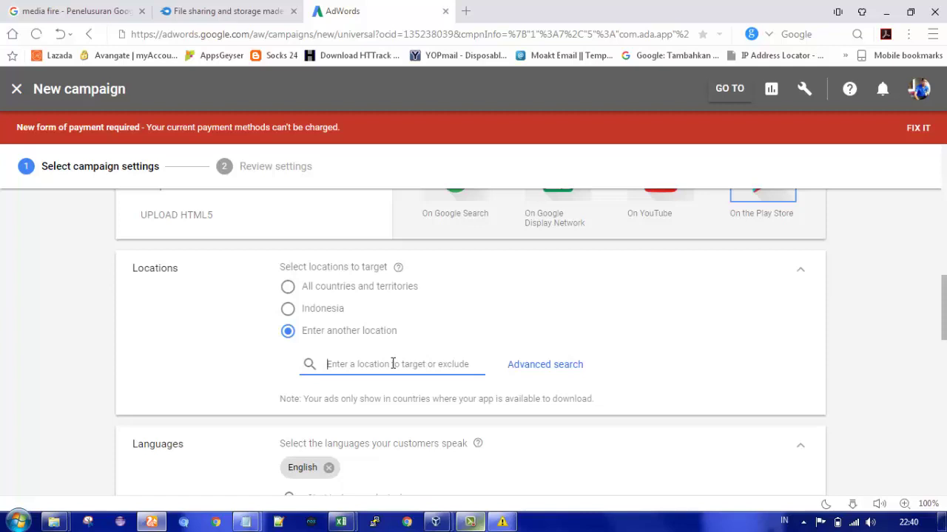
pyautogui.write('i')
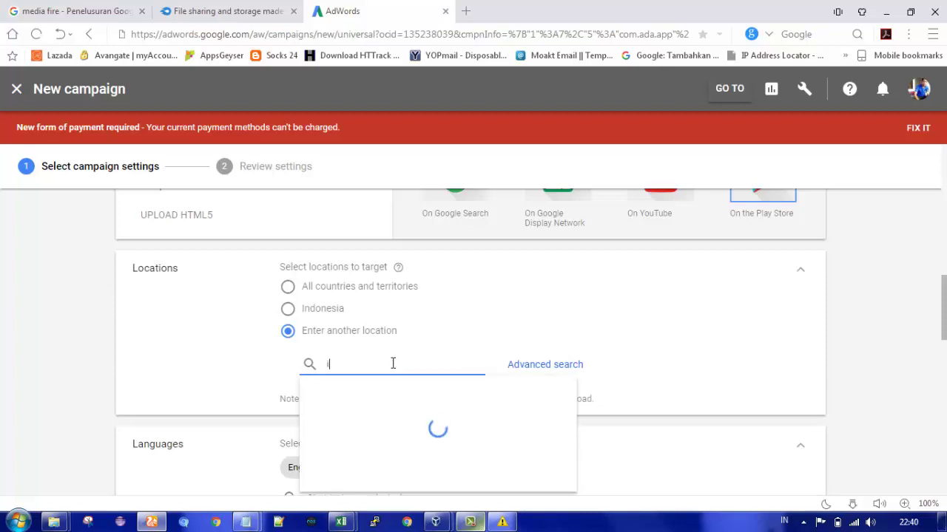
pyautogui.write('nd')
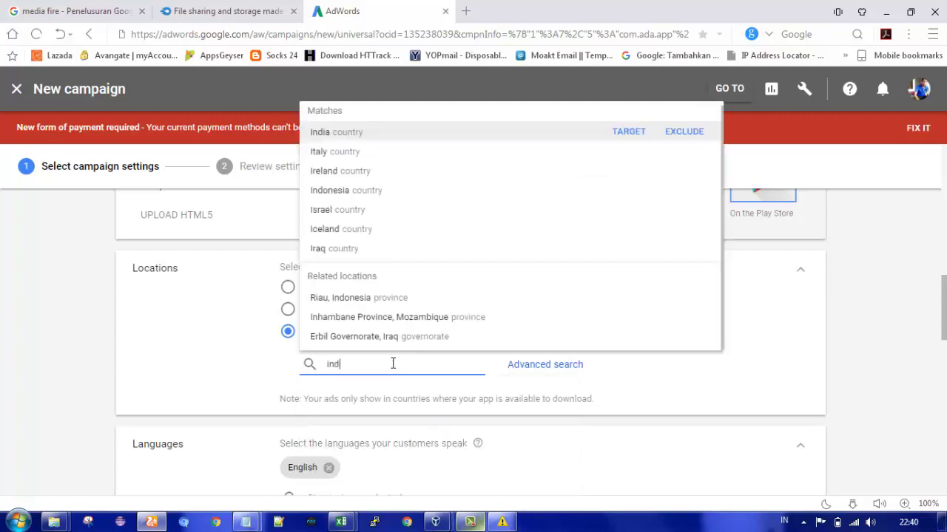
pyautogui.write('on')
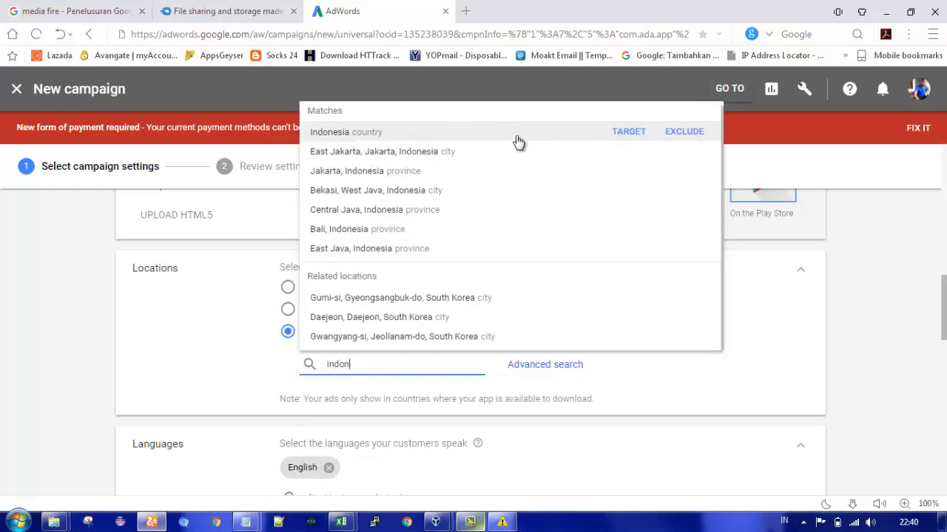
pyautogui.click(637, 137)
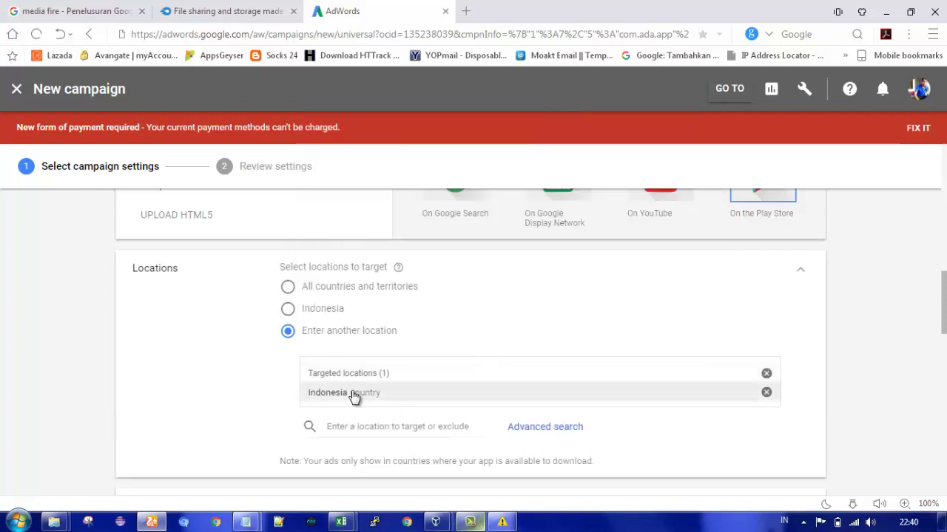
# Set the customer language to the suggested Indonesian and choose Install volume as the campaign optimization focus.
pyautogui.moveTo(944, 312); pyautogui.dragTo(944, 338)
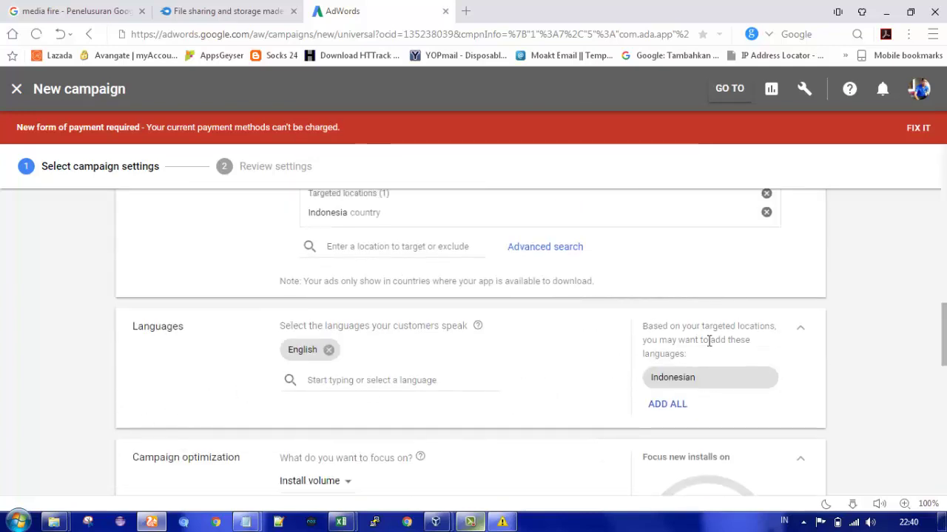
pyautogui.click(666, 379)
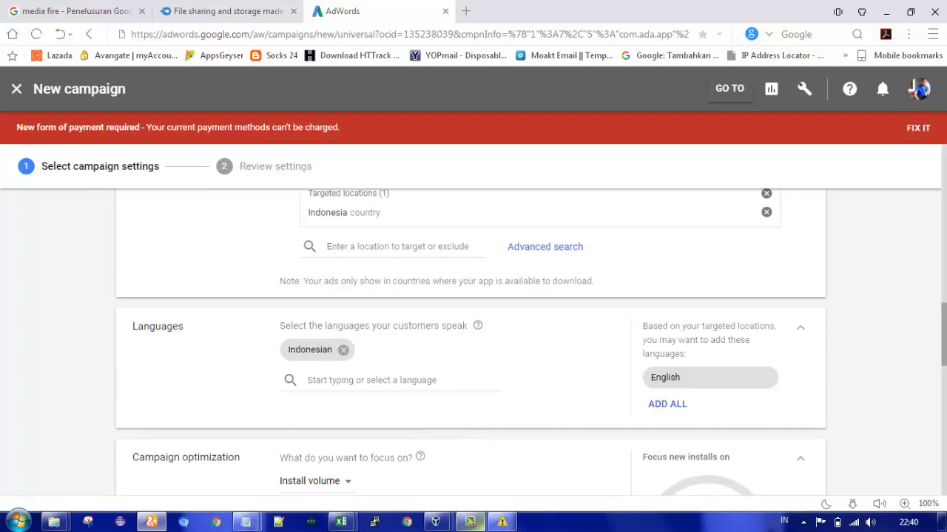
pyautogui.scroll(-2, 944, 353)
pyautogui.scroll(-2, 944, 353)
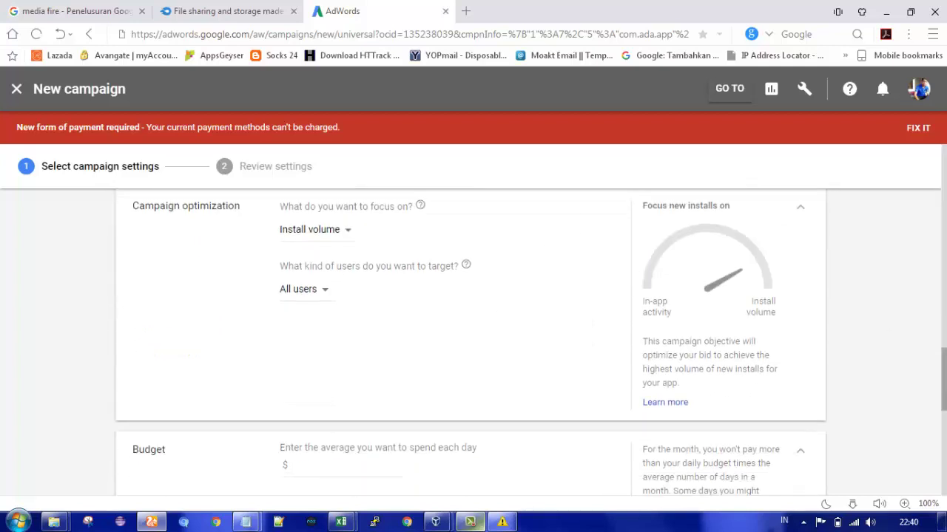
pyautogui.scroll(1, 944, 367)
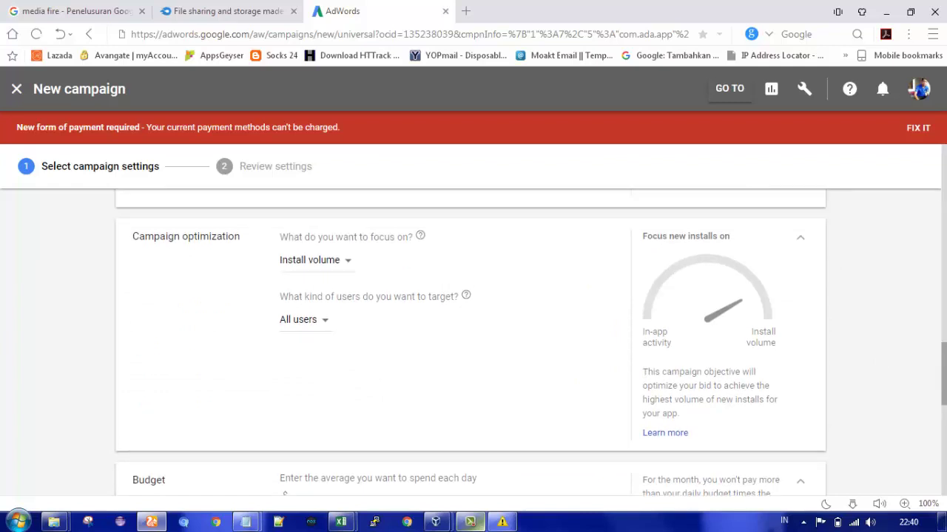
pyautogui.moveTo(945, 372)
pyautogui.mouseDown()
pyautogui.moveTo(944, 393)
pyautogui.moveTo(944, 377)
pyautogui.mouseUp()
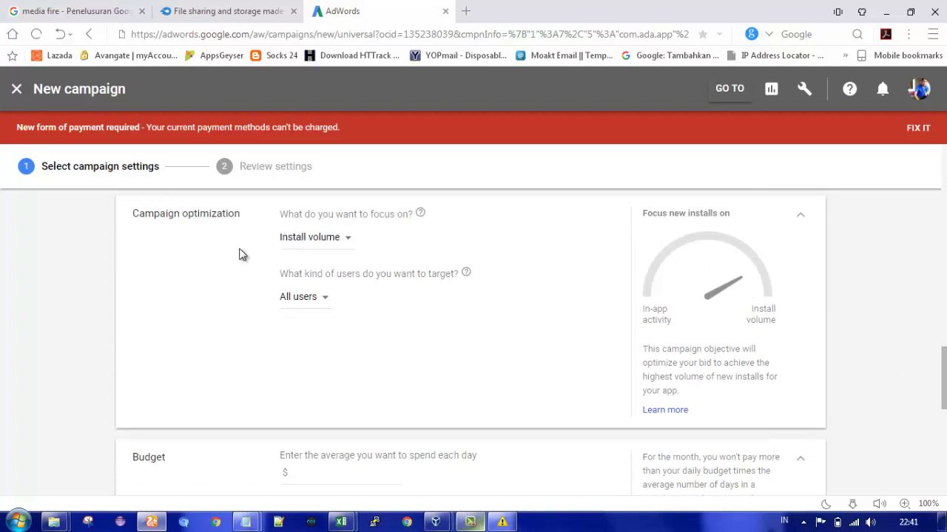
pyautogui.click(333, 239)
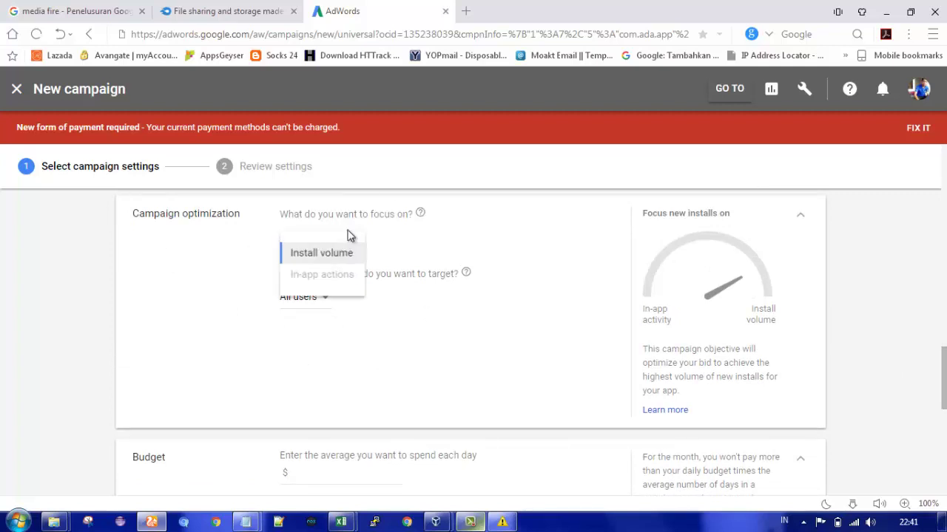
pyautogui.click(311, 253)
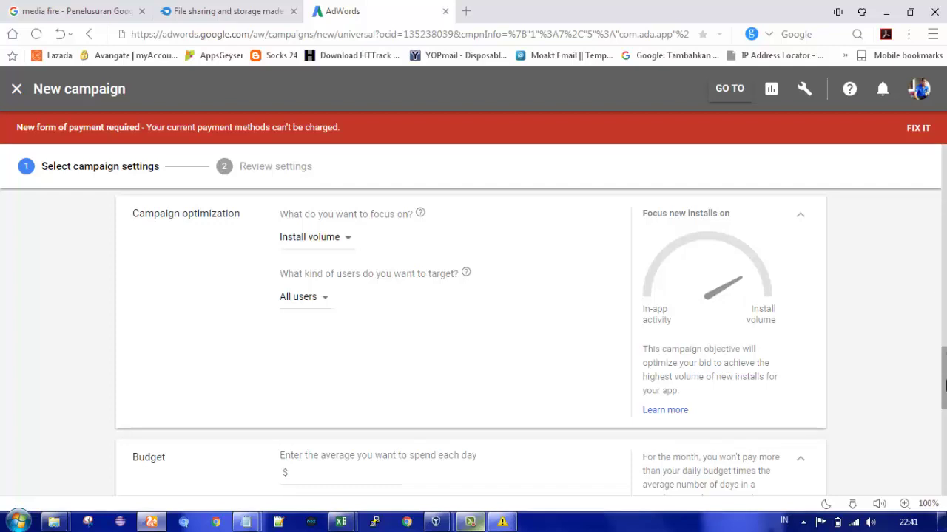
# Set the campaign's average daily budget to $5.
pyautogui.scroll(-3, 944, 385)
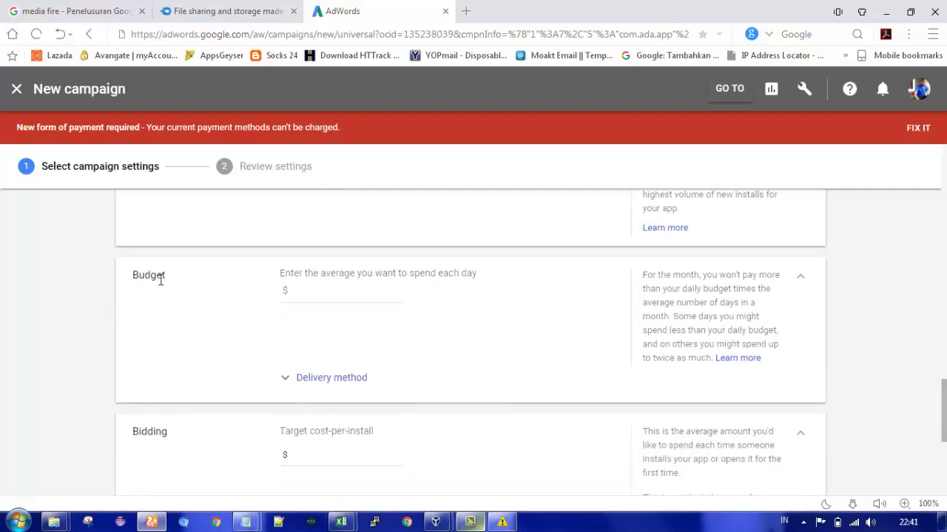
pyautogui.moveTo(134, 271); pyautogui.dragTo(144, 269)
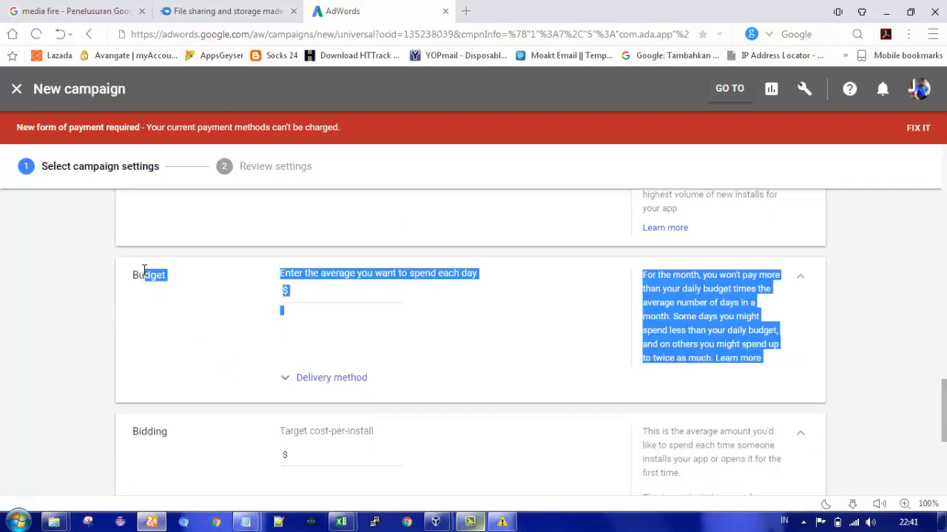
pyautogui.click(364, 294)
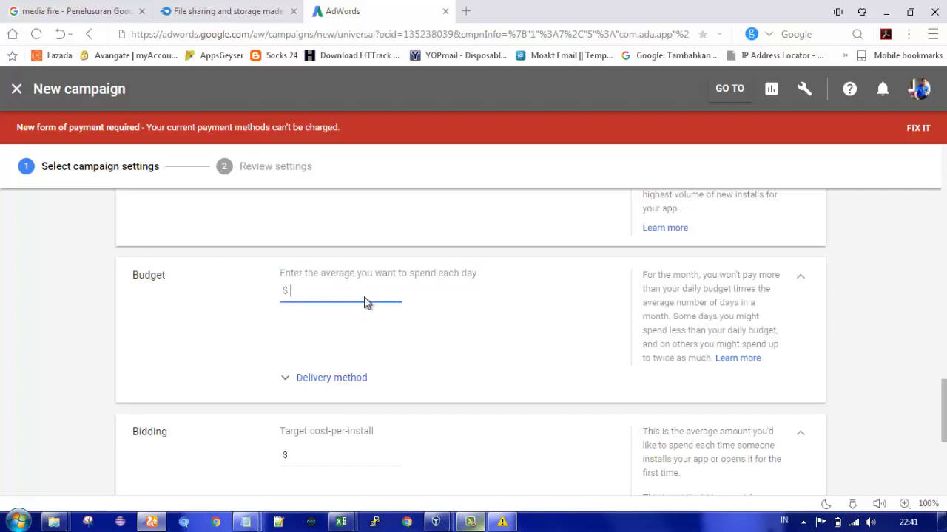
pyautogui.click(212, 325)
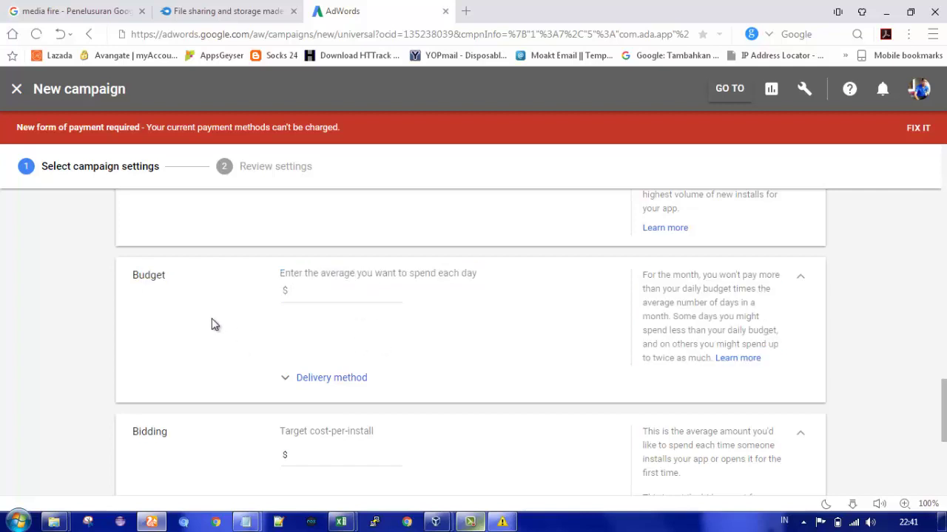
pyautogui.click(311, 289)
pyautogui.click(208, 331)
pyautogui.moveTo(944, 413); pyautogui.dragTo(945, 431)
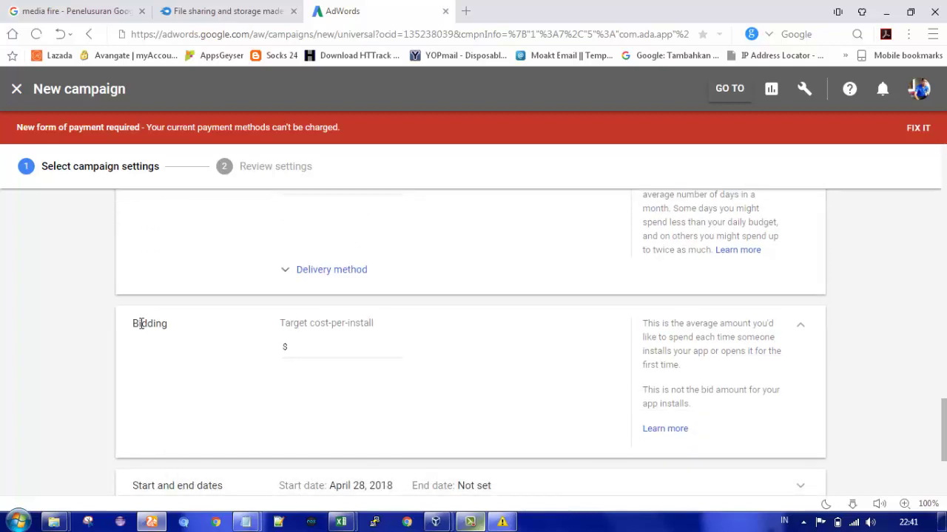
pyautogui.moveTo(131, 323); pyautogui.dragTo(163, 319)
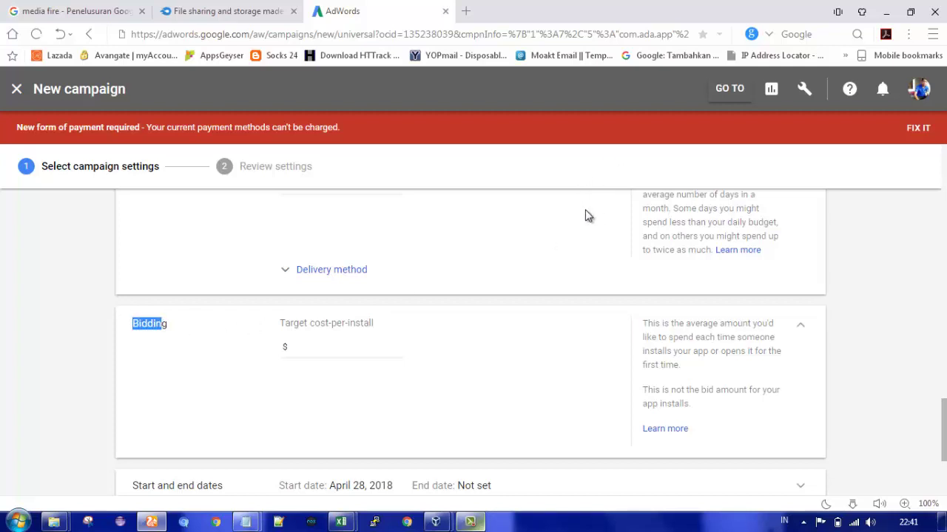
pyautogui.click(369, 347)
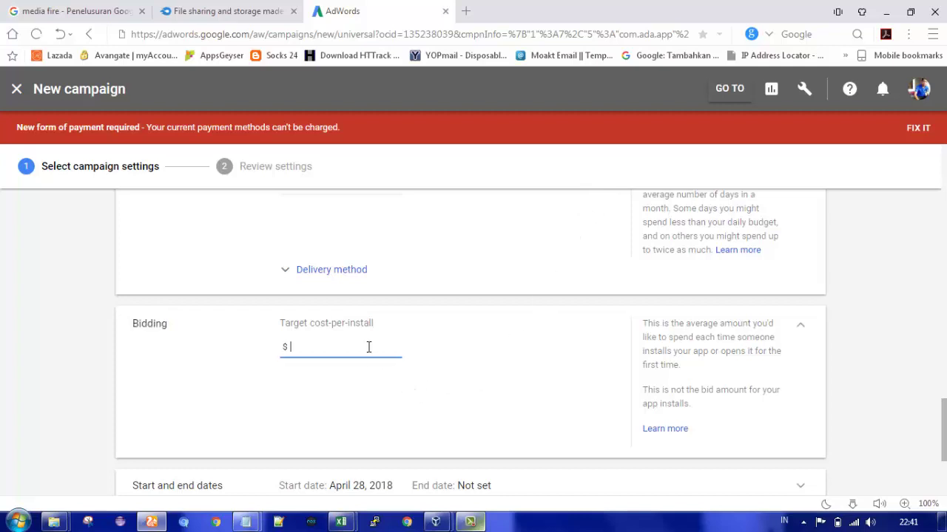
pyautogui.click(323, 393)
pyautogui.click(303, 345)
pyautogui.write('8')
pyautogui.click(238, 373)
# Set the target cost-per-install for bidding to $0.08.
pyautogui.moveTo(326, 349); pyautogui.dragTo(282, 346)
pyautogui.press('BackSpace')
pyautogui.write('.08')
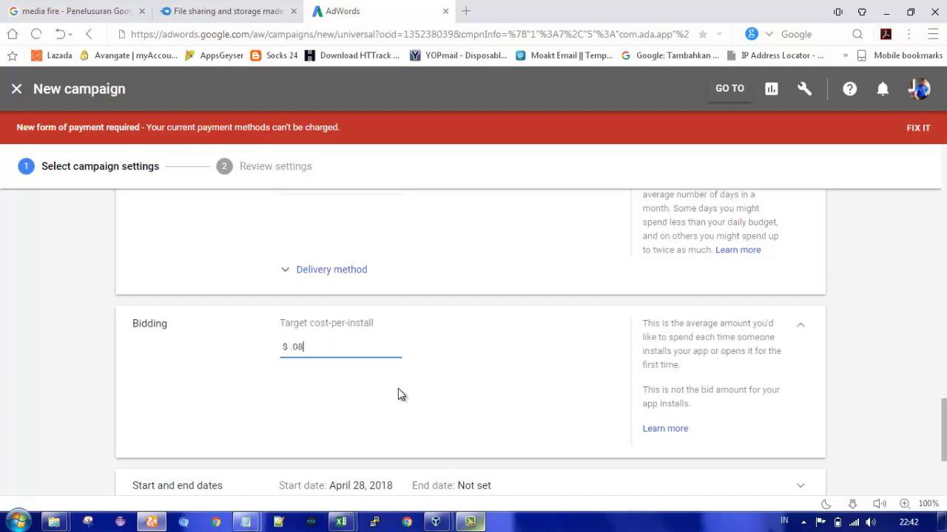
pyautogui.click(290, 347)
pyautogui.write('0')
pyautogui.click(214, 395)
pyautogui.click(319, 349)
pyautogui.click(235, 357)
# Try to choose a campaign end date in the start and end dates settings.
pyautogui.moveTo(945, 427); pyautogui.dragTo(945, 462)
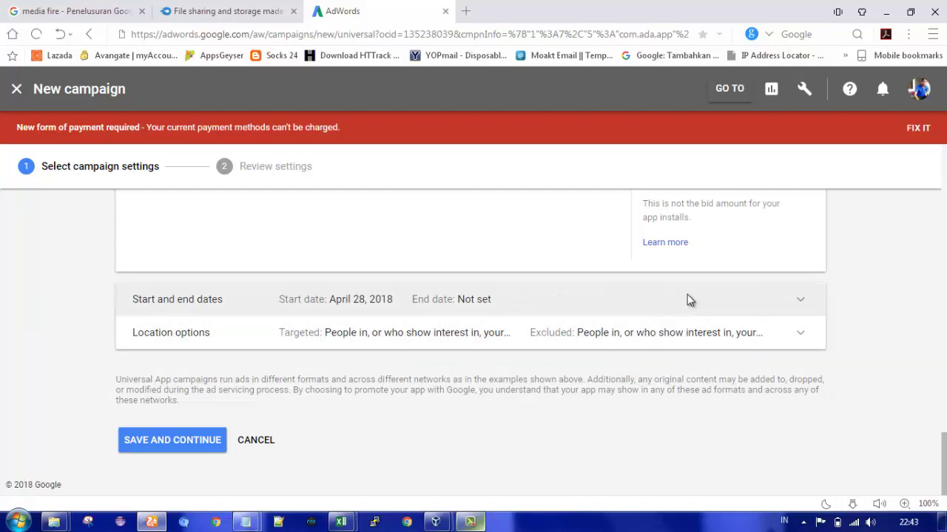
pyautogui.click(687, 298)
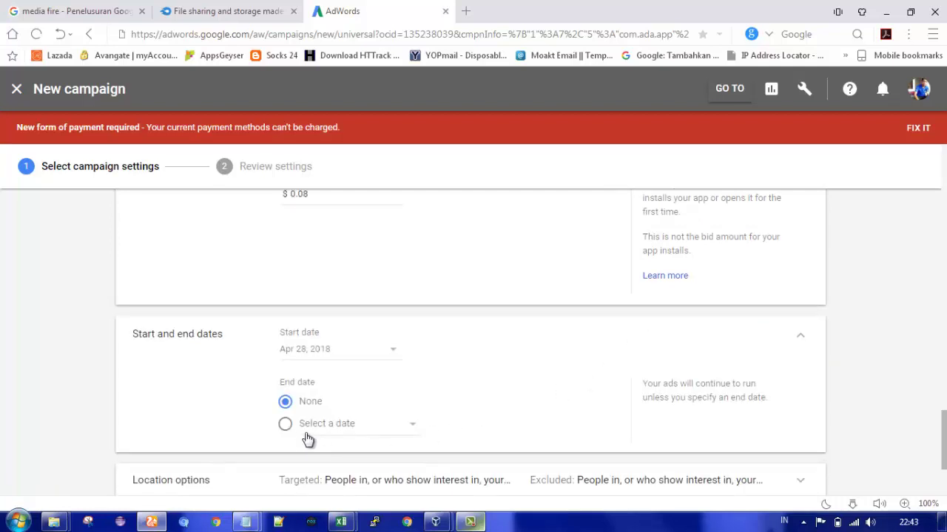
pyautogui.click(286, 426)
pyautogui.click(383, 419)
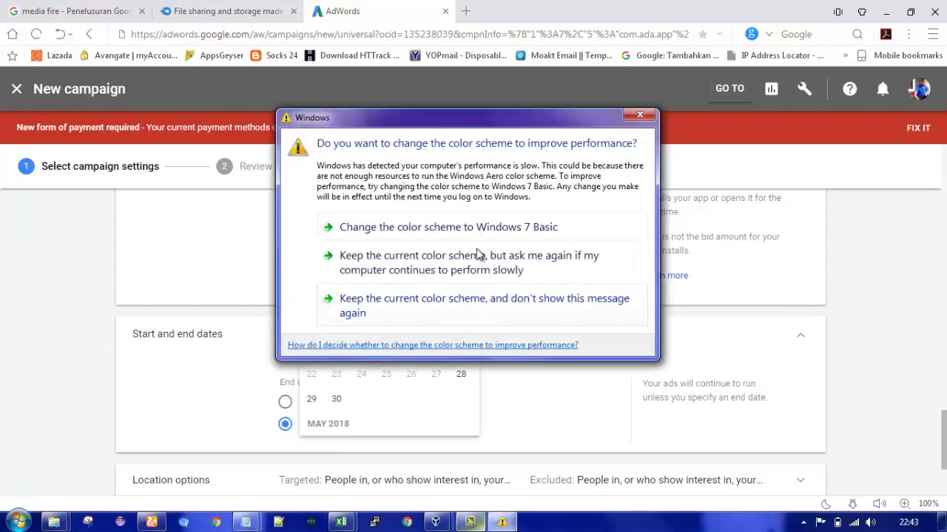
pyautogui.click(635, 117)
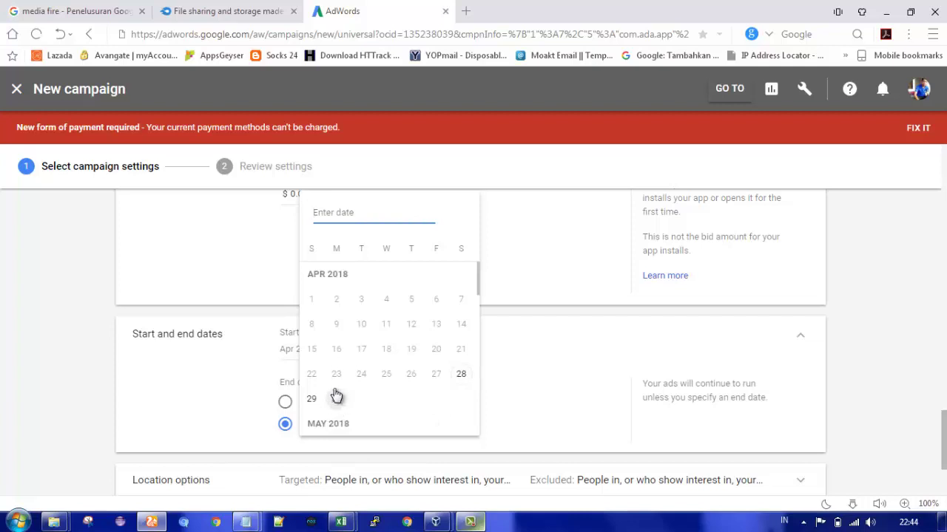
pyautogui.click(217, 403)
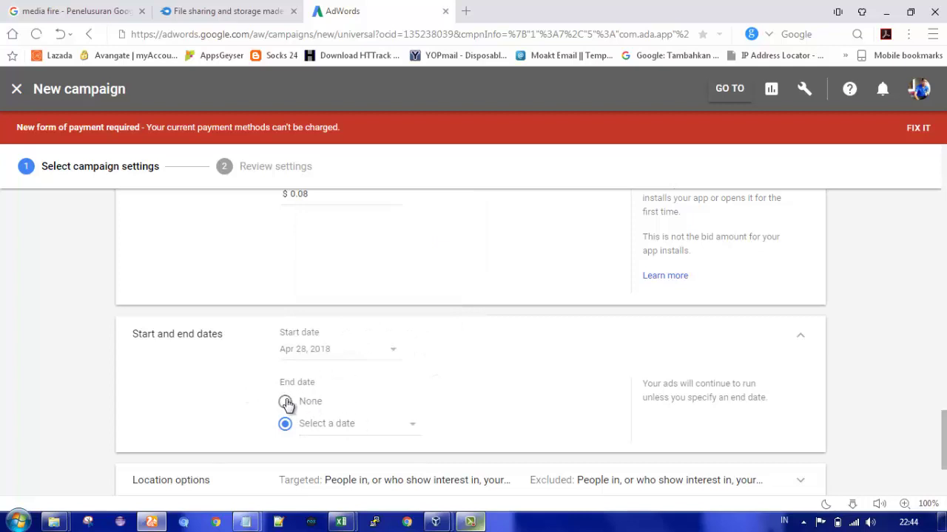
pyautogui.click(800, 335)
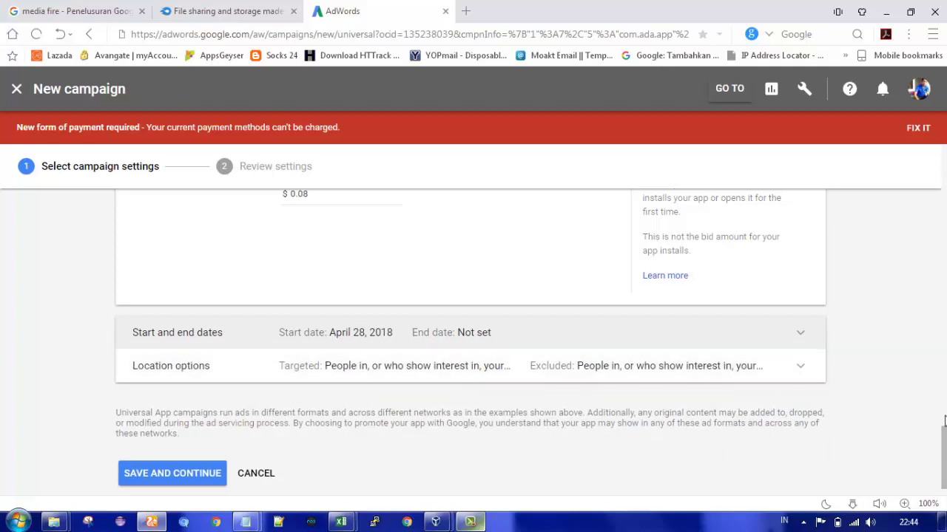
# Save the campaign settings and continue past the review to the campaign page.
pyautogui.scroll(-1, 944, 420)
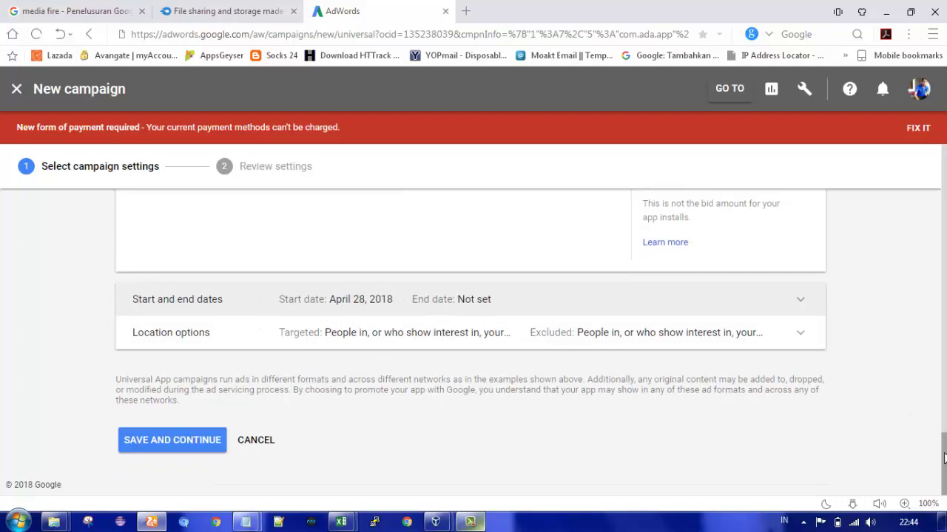
pyautogui.click(182, 447)
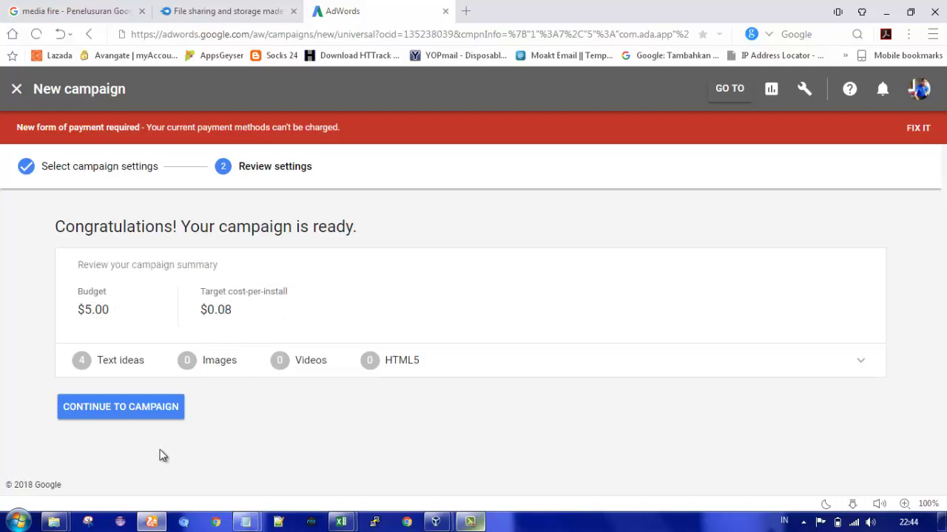
pyautogui.click(112, 410)
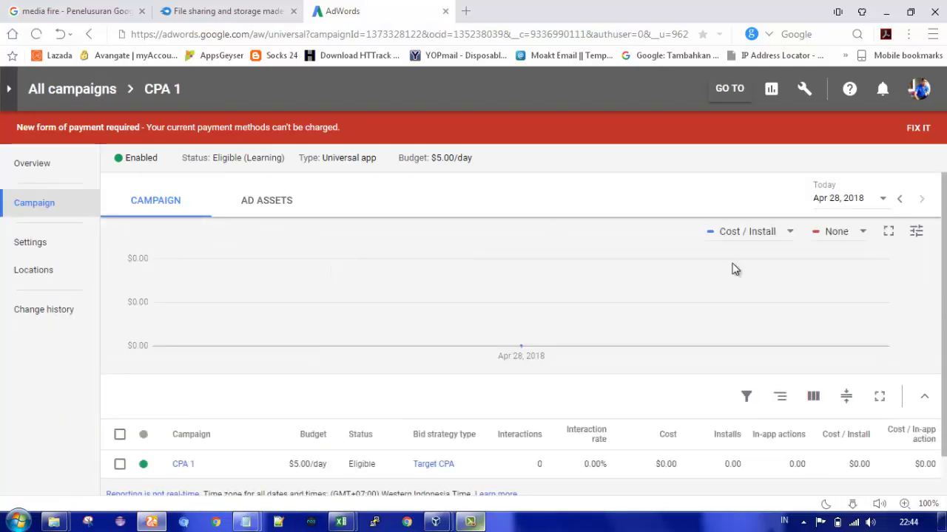
# Look over the campaign table and view the overview of campaign CPA 1.
pyautogui.moveTo(944, 204); pyautogui.dragTo(944, 240)
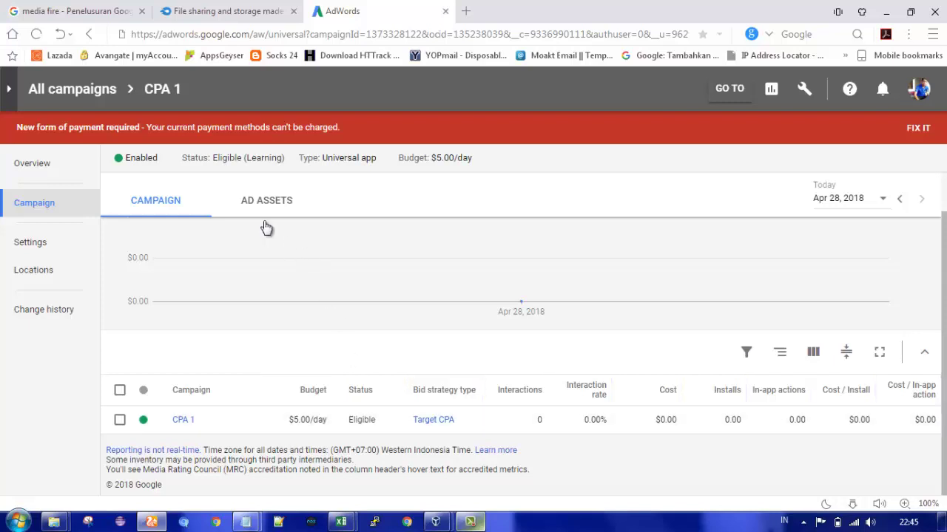
pyautogui.click(45, 170)
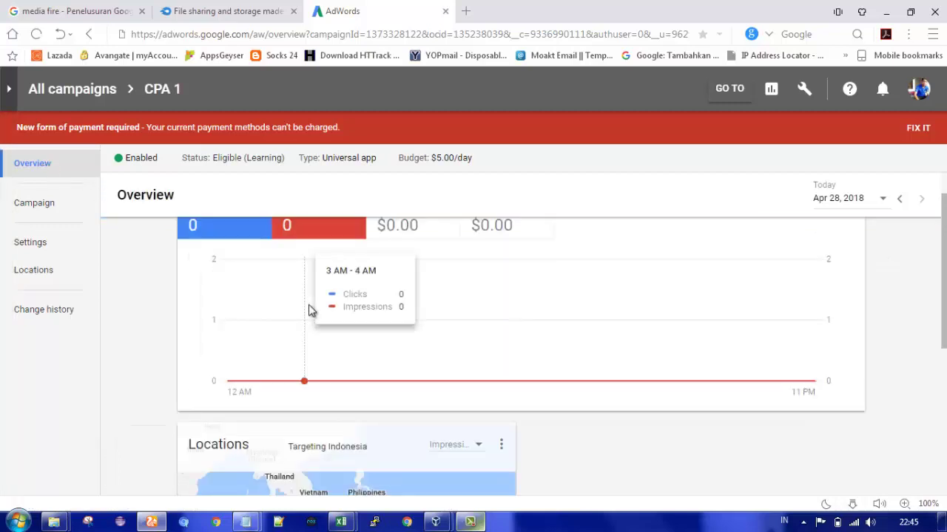
# Review the CPA 1 campaign's performance overview with the date range set to today.
pyautogui.scroll(1, 943, 226)
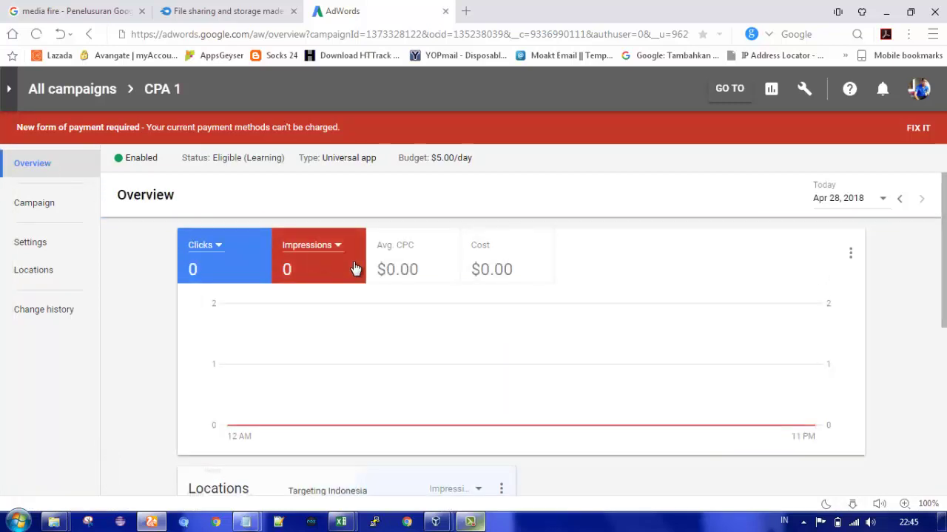
pyautogui.click(867, 207)
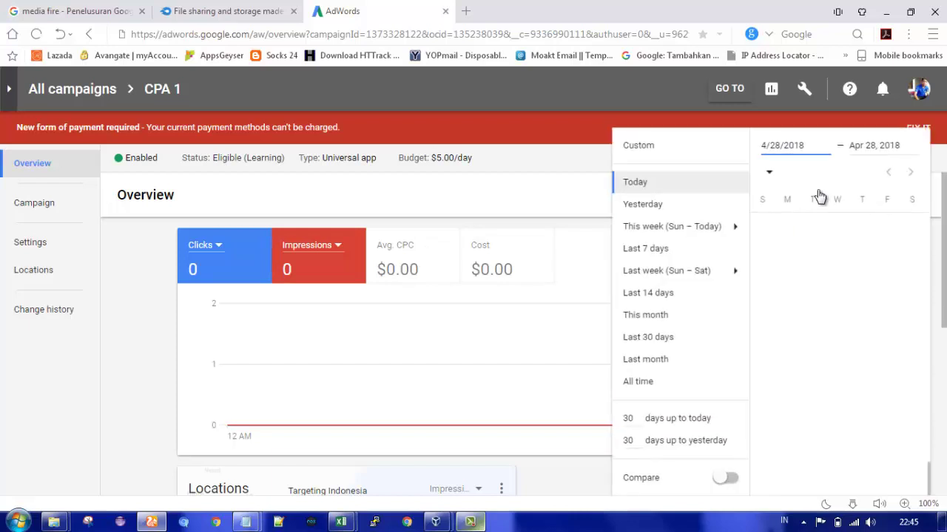
pyautogui.click(634, 184)
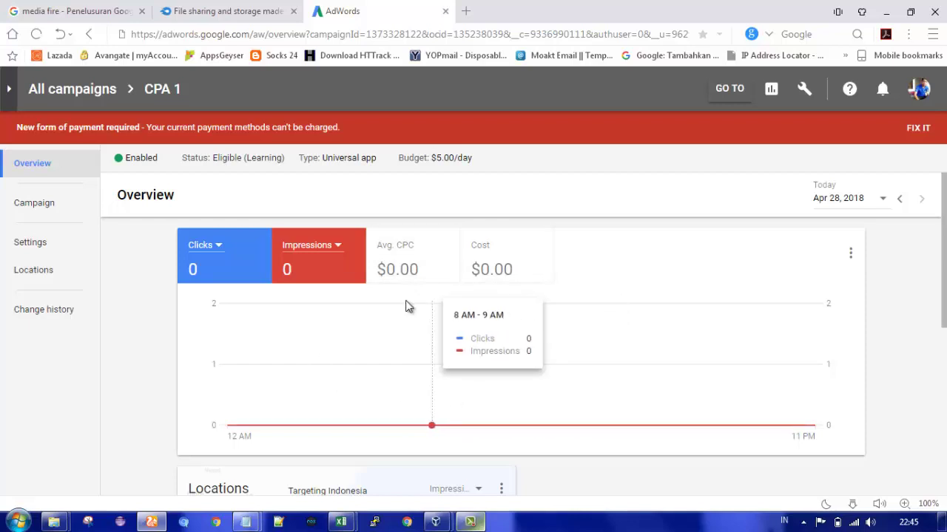
pyautogui.moveTo(945, 269); pyautogui.dragTo(945, 222)
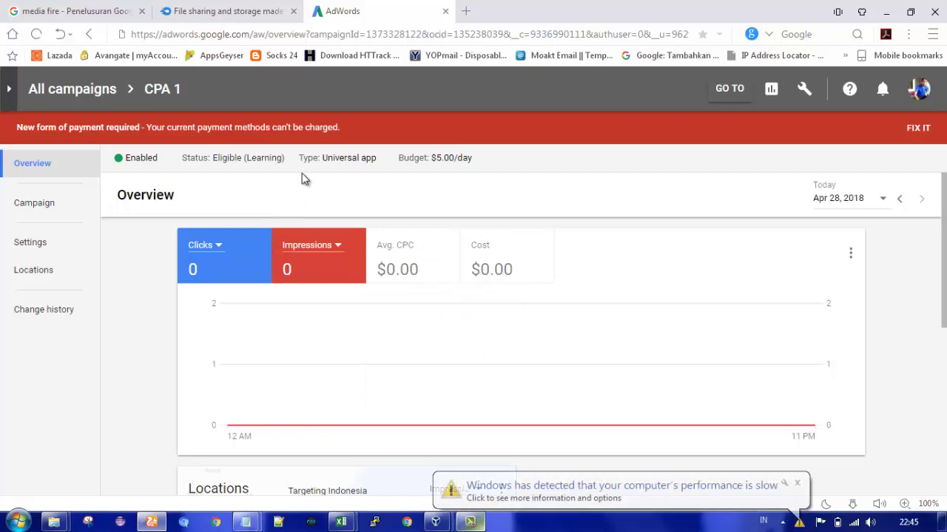
pyautogui.click(796, 483)
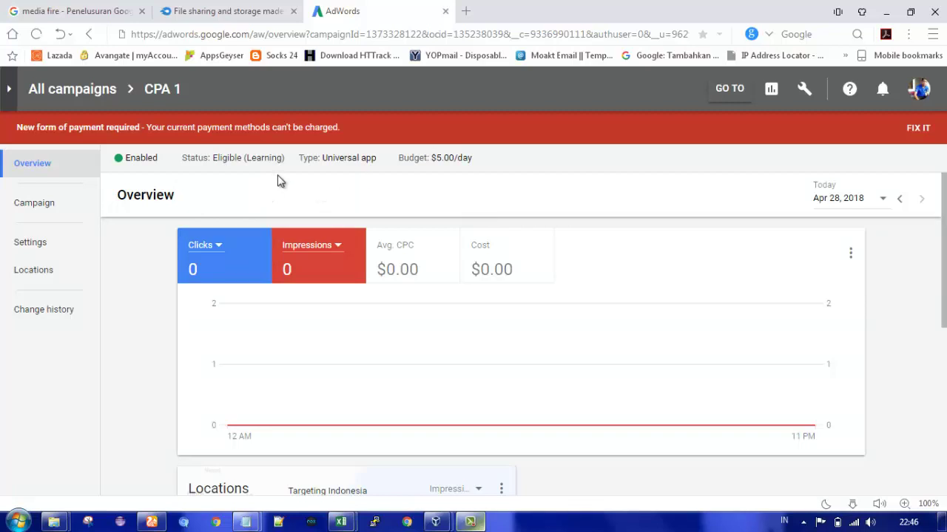
# Start a new campaign from the list of all campaigns and choose Search as its type.
pyautogui.click(78, 89)
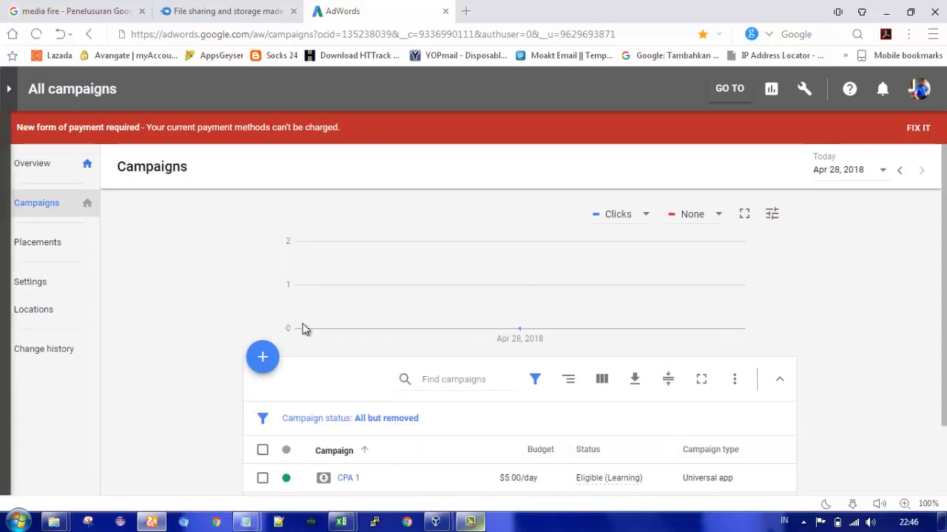
pyautogui.click(266, 363)
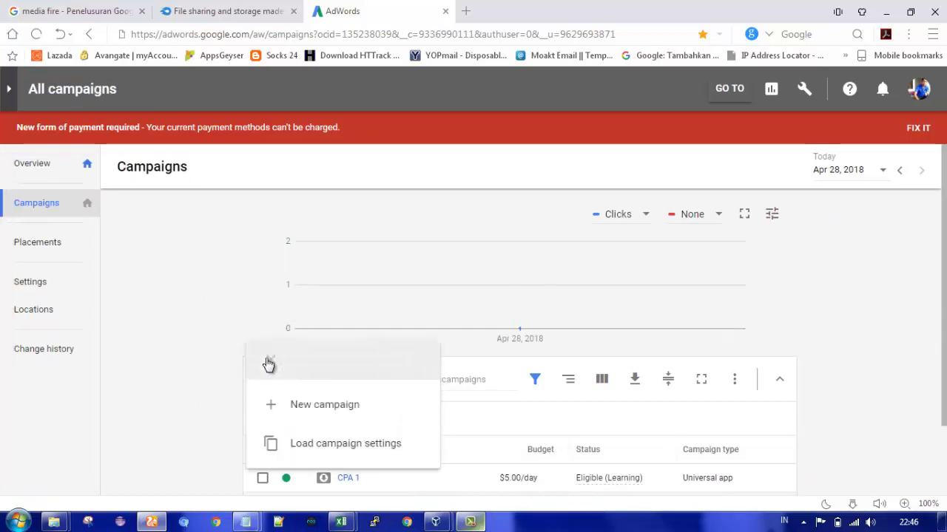
pyautogui.click(353, 405)
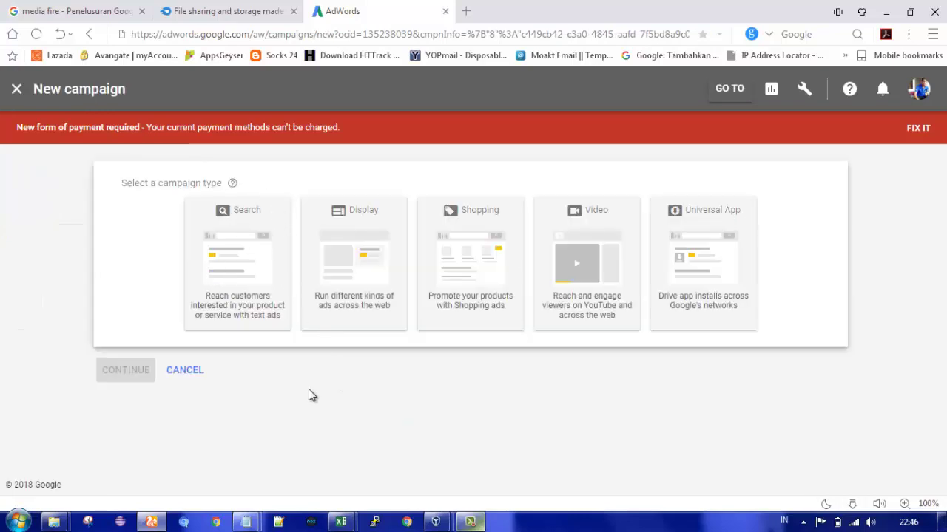
pyautogui.click(232, 238)
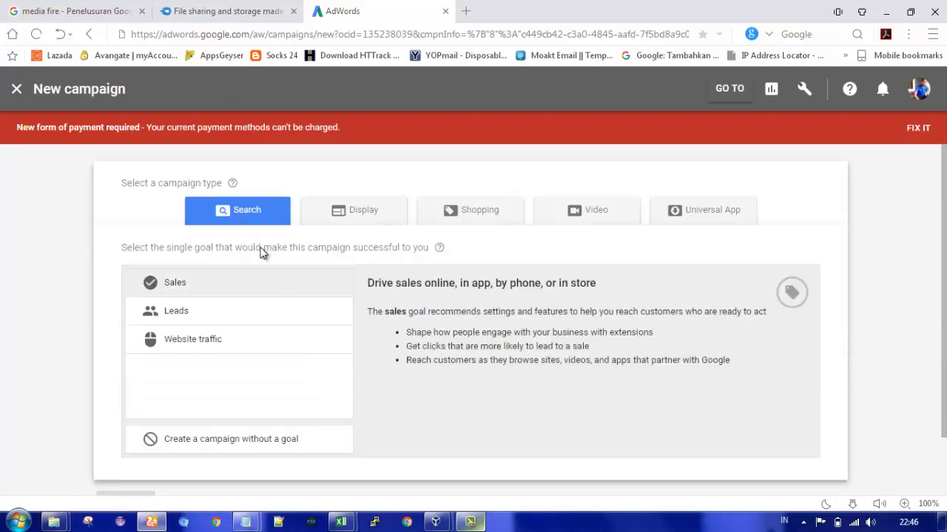
# Select Website traffic as the single goal of the new Search campaign.
pyautogui.click(280, 342)
pyautogui.click(244, 282)
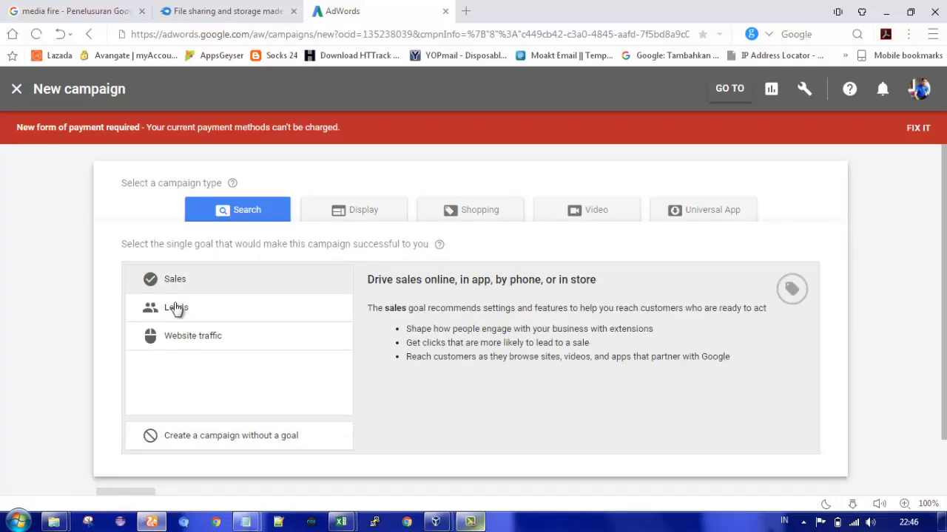
pyautogui.doubleClick(176, 308)
pyautogui.click(209, 340)
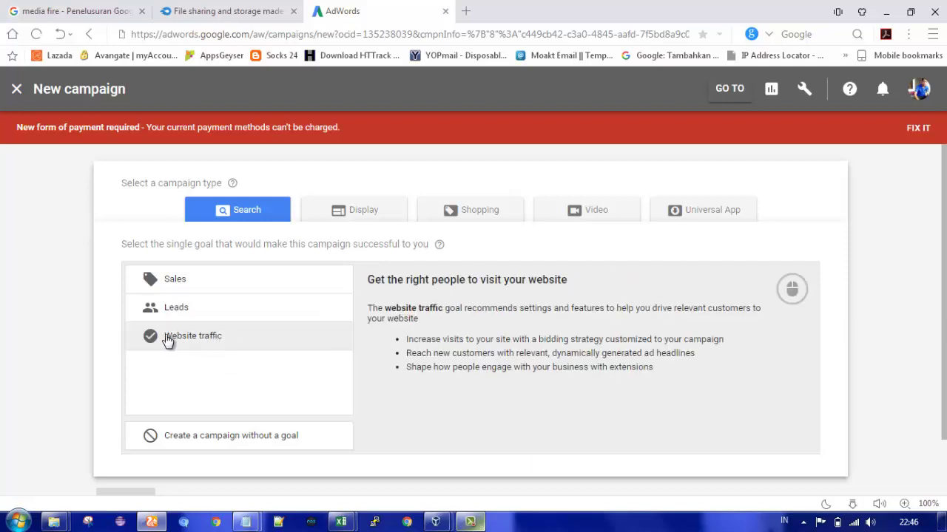
pyautogui.click(214, 340)
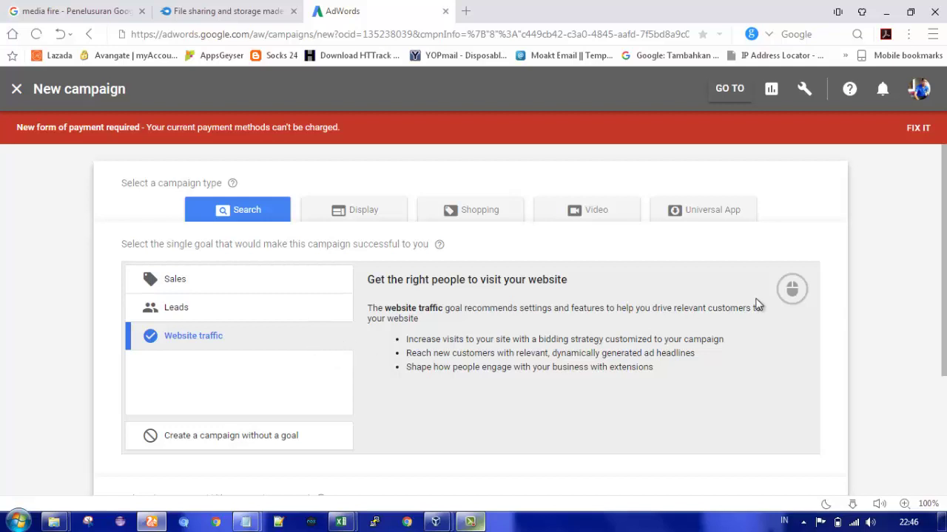
# Dismiss the Windows color scheme prompt and search Google for "health" in a new browser tab.
pyautogui.moveTo(944, 250); pyautogui.dragTo(944, 377)
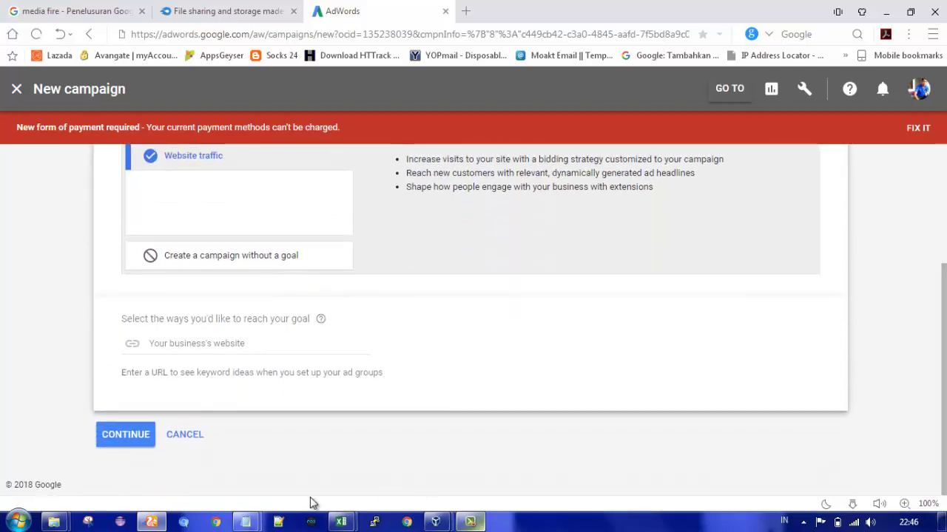
pyautogui.click(196, 361)
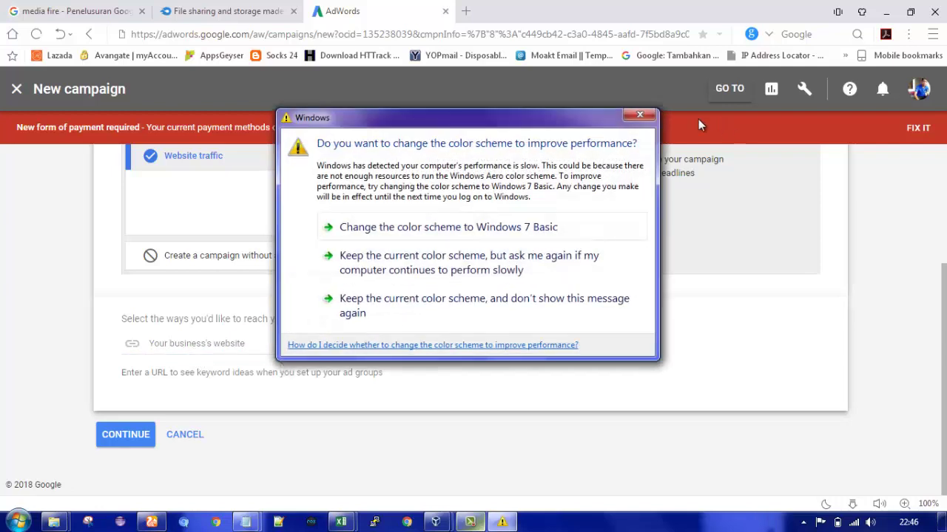
pyautogui.click(641, 115)
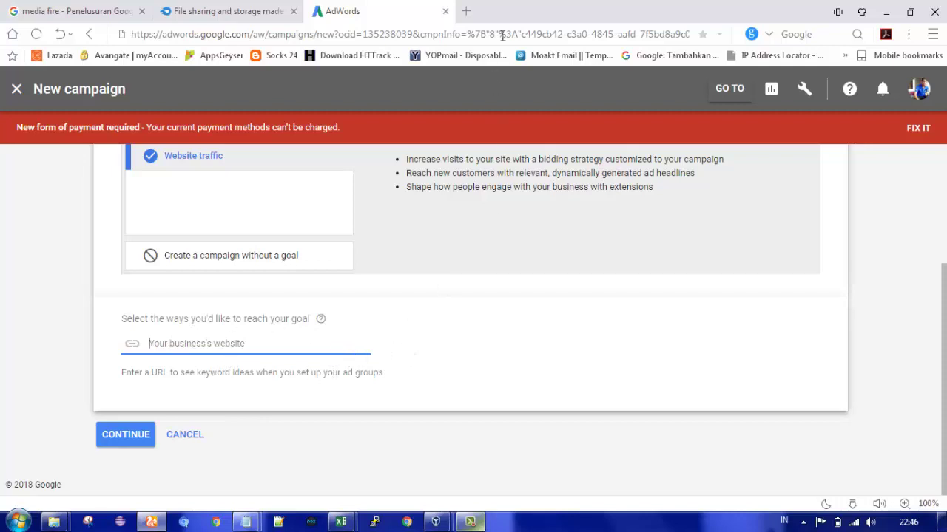
pyautogui.click(466, 12)
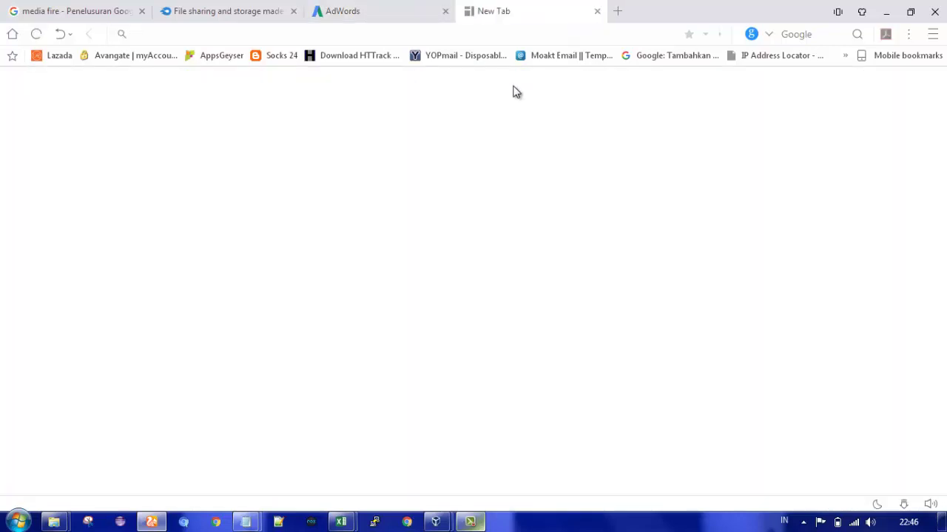
pyautogui.write('hel')
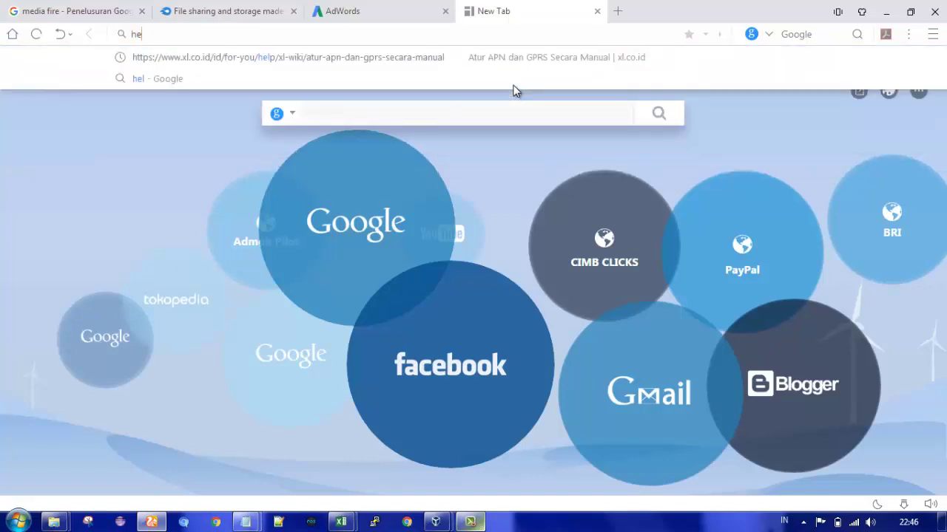
pyautogui.write('alth')
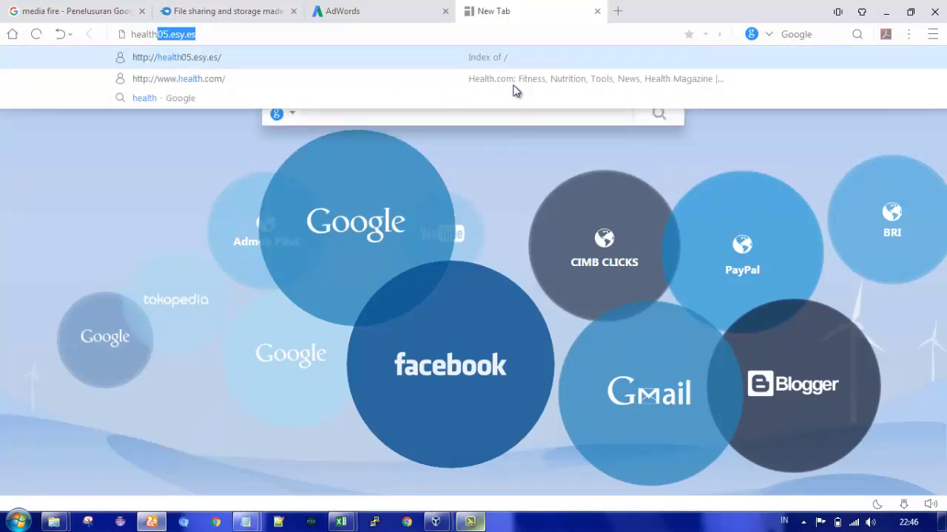
pyautogui.press('Delete')
pyautogui.press('Return')
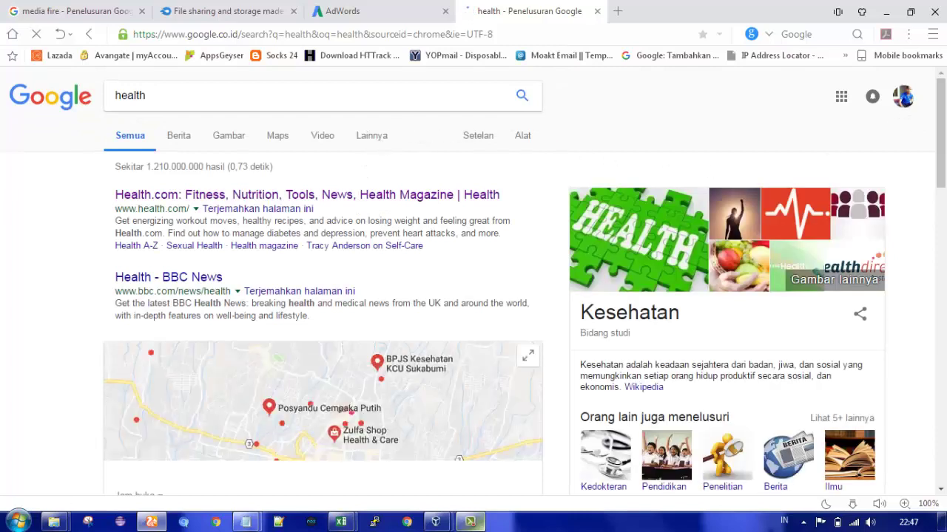
# Open the Health.com search result in a new tab and copy its web address.
pyautogui.moveTo(942, 89)
pyautogui.mouseDown()
pyautogui.moveTo(943, 130)
pyautogui.moveTo(944, 85)
pyautogui.mouseUp()
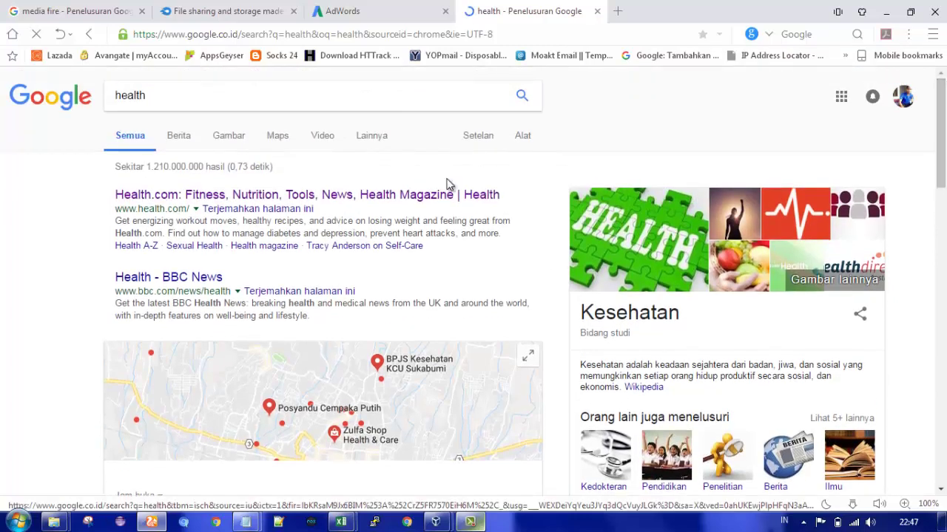
pyautogui.rightClick(305, 200)
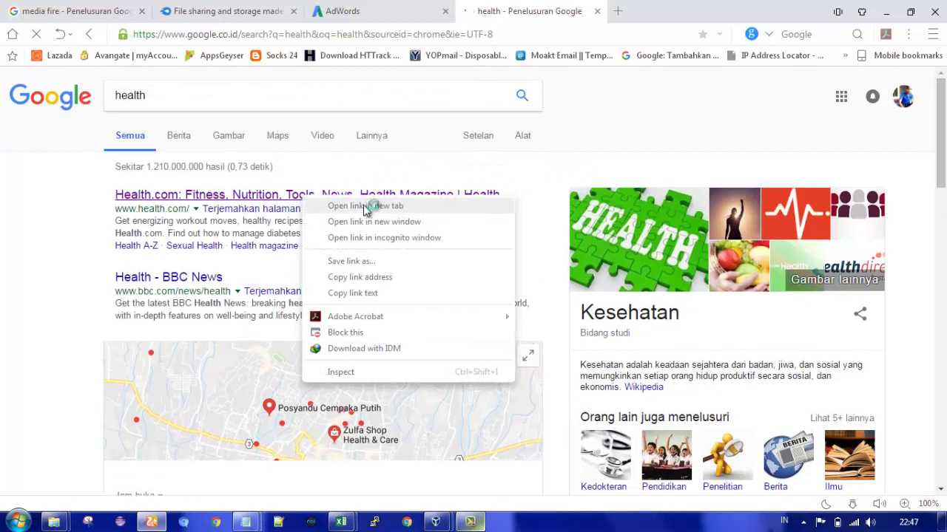
pyautogui.click(365, 204)
pyautogui.click(663, 16)
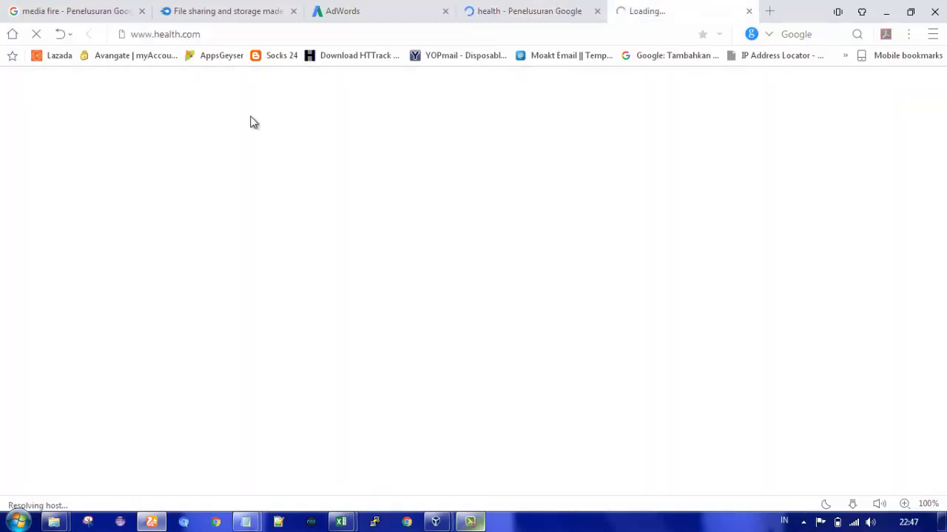
pyautogui.moveTo(222, 36); pyautogui.dragTo(124, 28)
pyautogui.hotkey('ctrl', 'c')
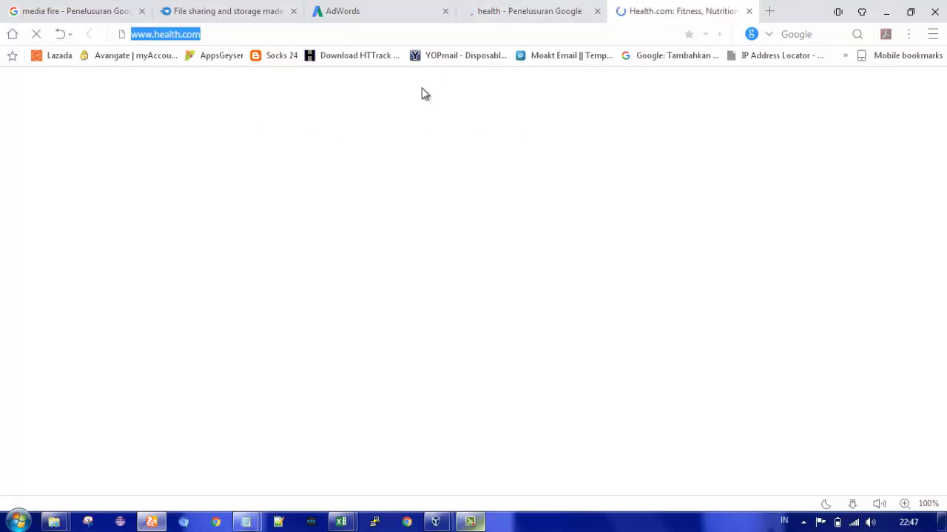
pyautogui.click(392, 13)
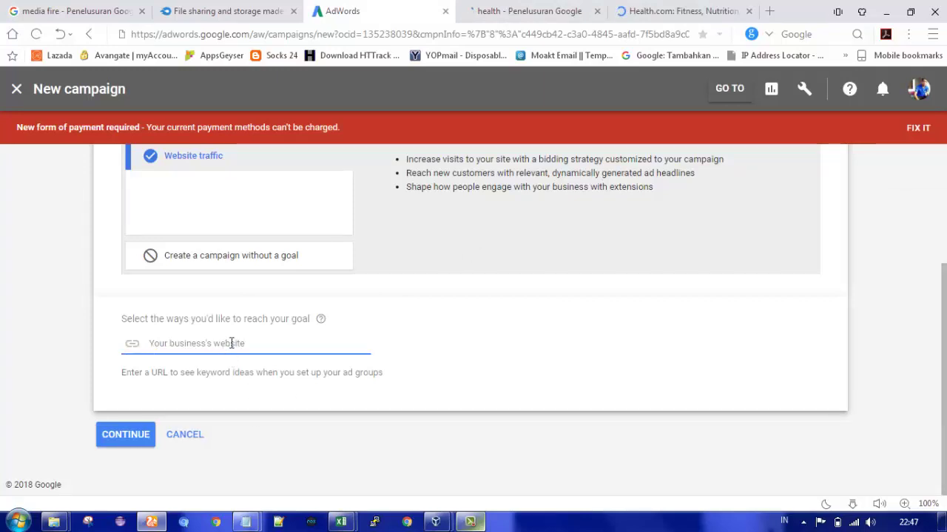
pyautogui.hotkey('ctrl', 'v')
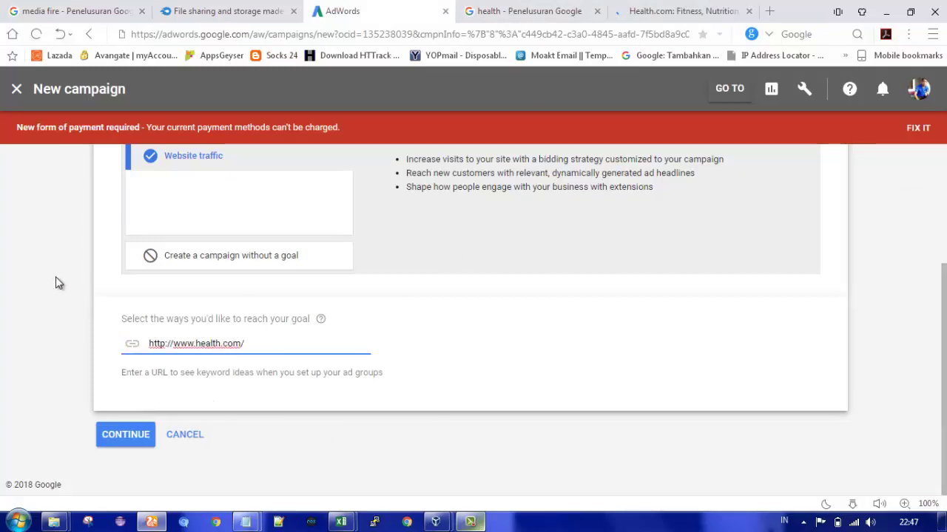
pyautogui.click(125, 436)
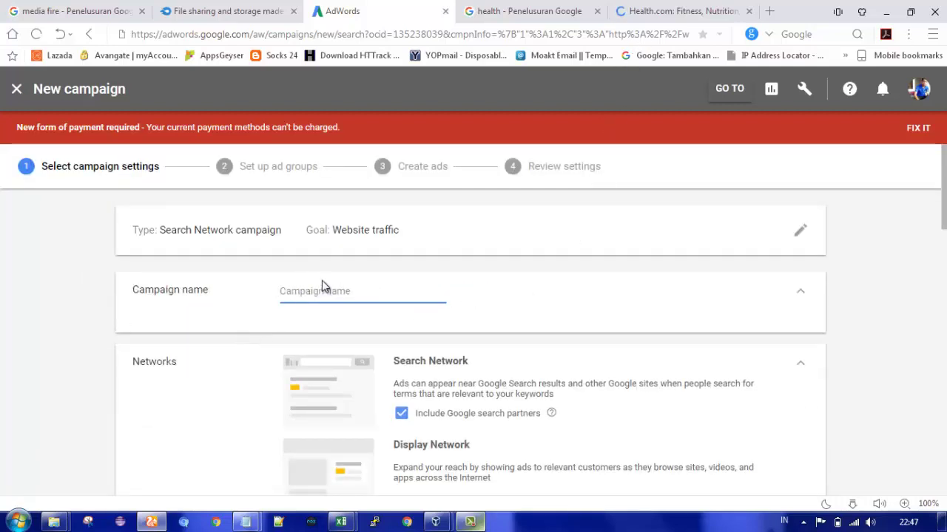
# Name the new Search campaign "Web 1".
pyautogui.write('Trafik 1')
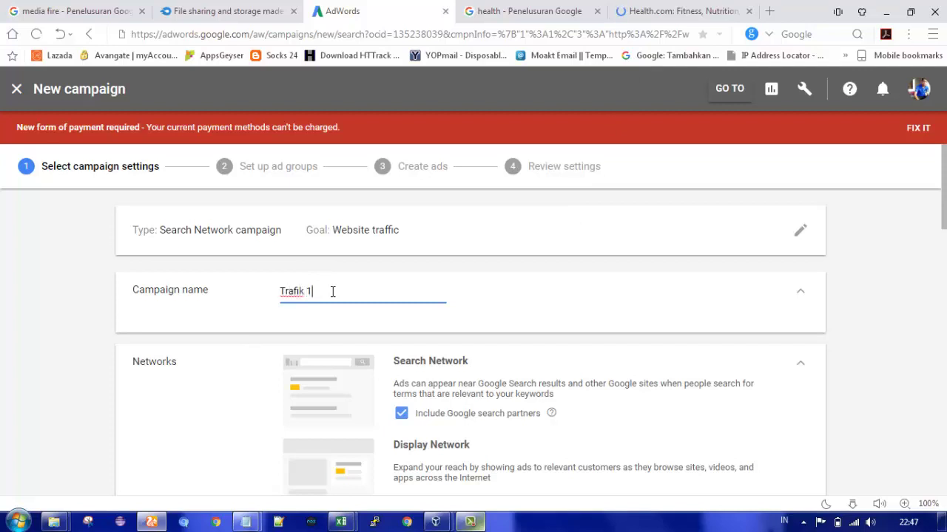
pyautogui.hotkey('ctrl', 'a')
pyautogui.write('We')
pyautogui.click(195, 465)
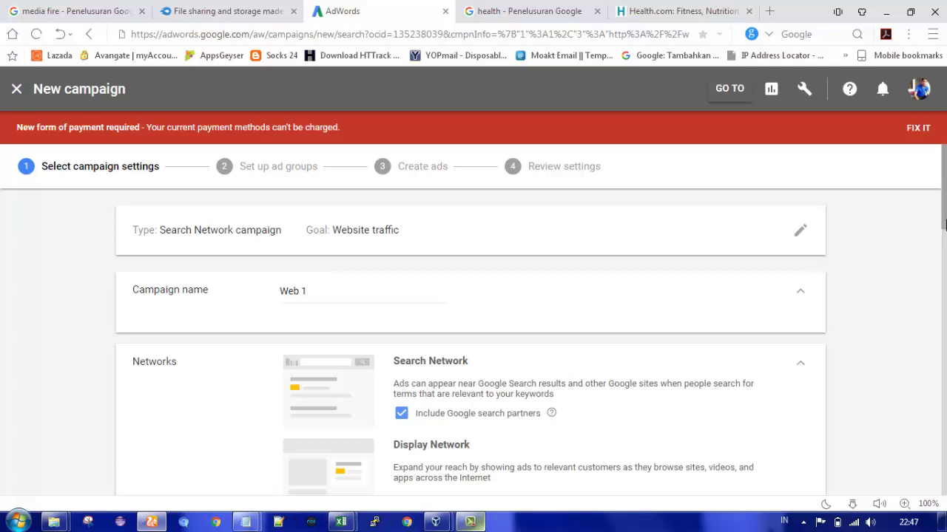
# Exclude the Google Display Network from the campaign's networks and dismiss the Windows color scheme prompt.
pyautogui.moveTo(945, 225); pyautogui.dragTo(945, 254)
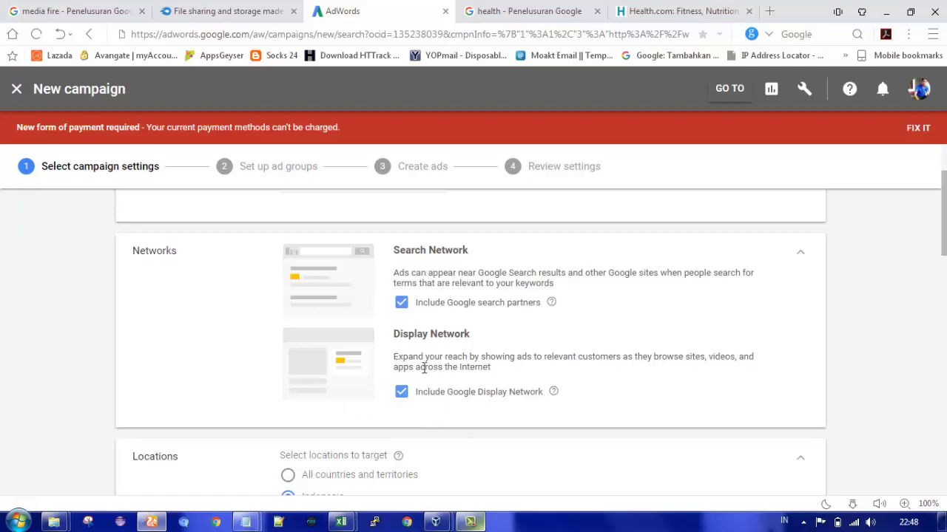
pyautogui.click(401, 393)
pyautogui.scroll(-1, 945, 226)
pyautogui.moveTo(945, 224); pyautogui.dragTo(946, 237)
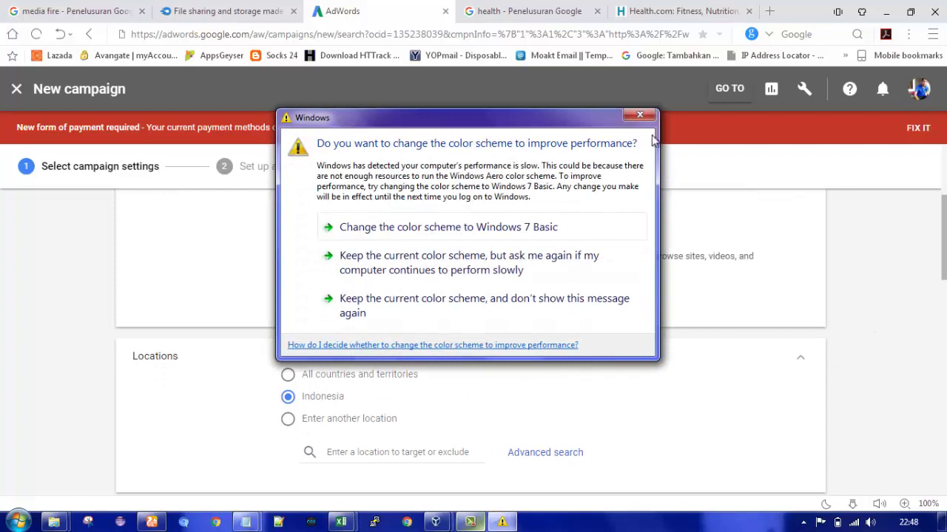
pyautogui.click(640, 115)
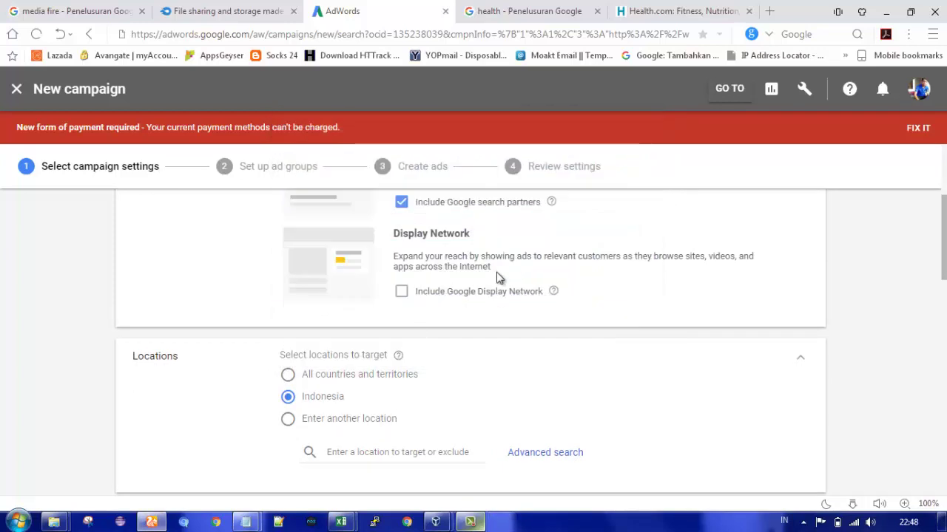
# Try the option for entering another target location, and set the targeting back to Indonesia.
pyautogui.moveTo(945, 253); pyautogui.dragTo(945, 279)
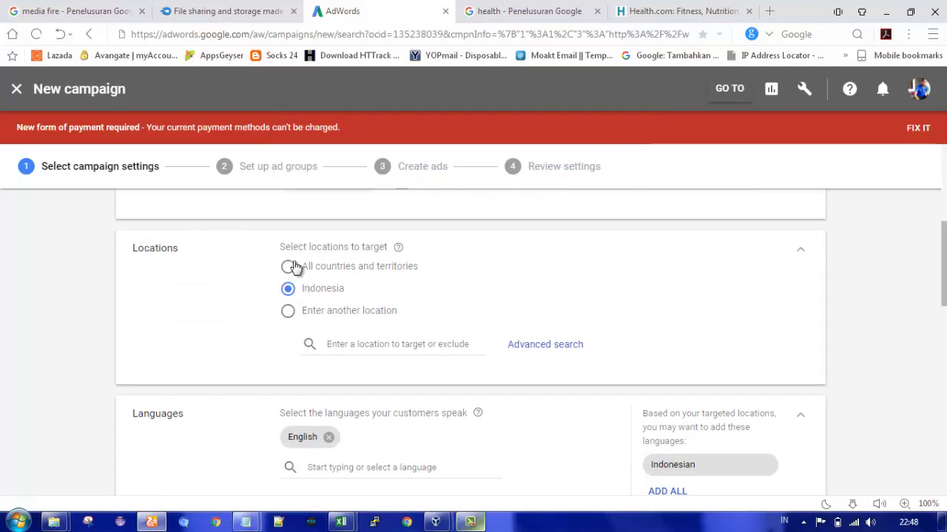
pyautogui.click(288, 311)
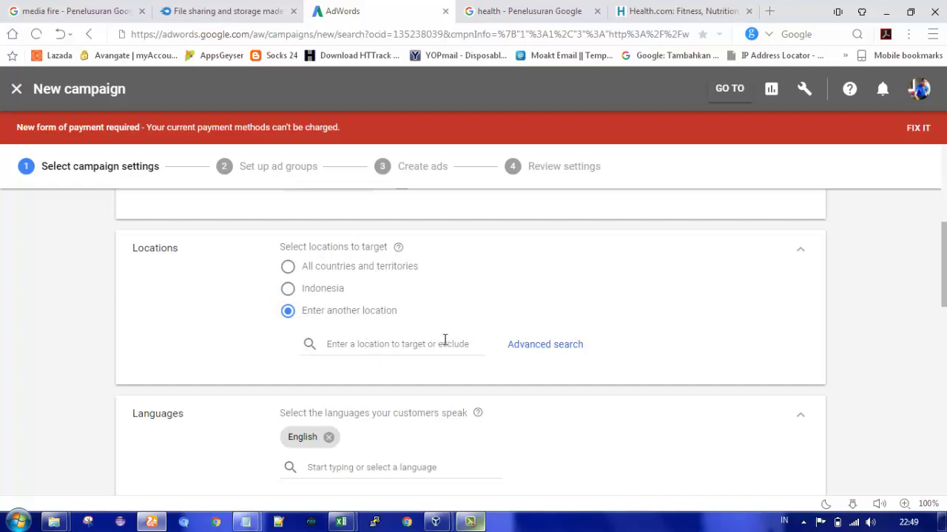
pyautogui.click(286, 288)
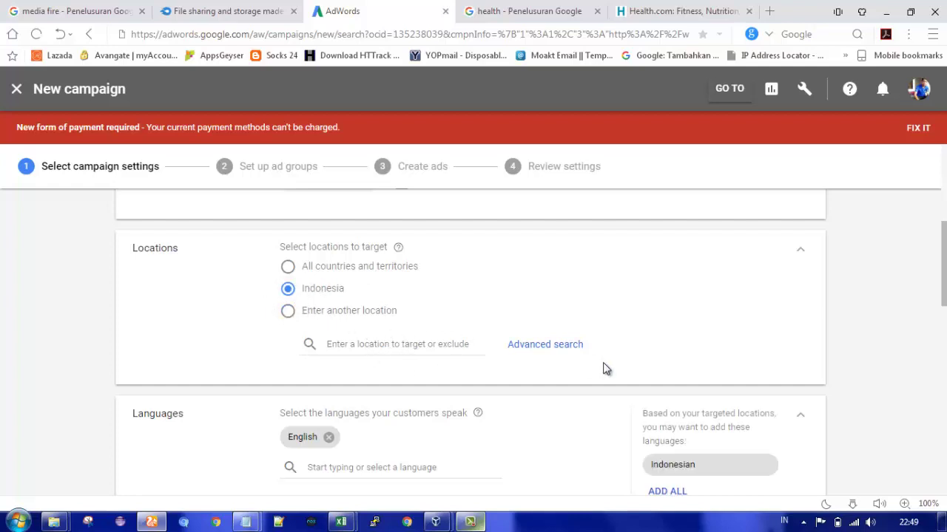
pyautogui.scroll(-3, 923, 353)
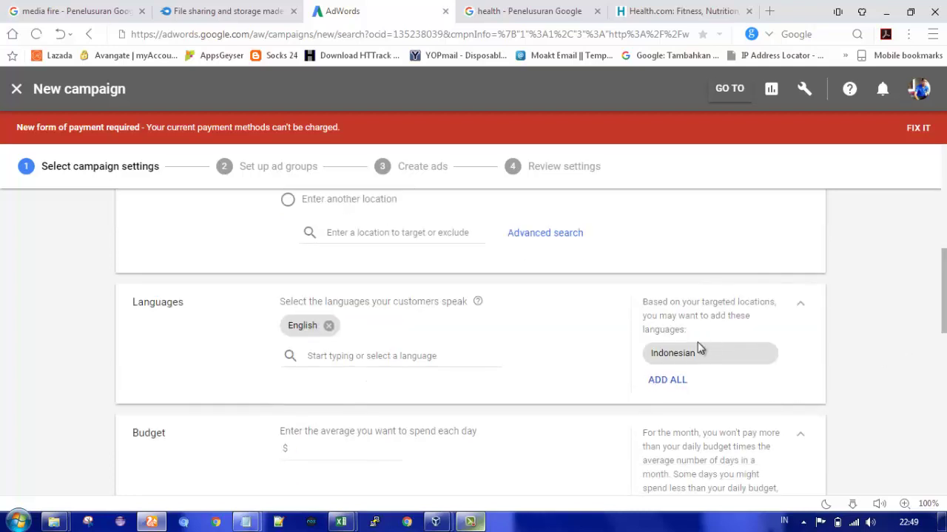
# Add Indonesian to the campaign's customer languages and remove English.
pyautogui.click(689, 357)
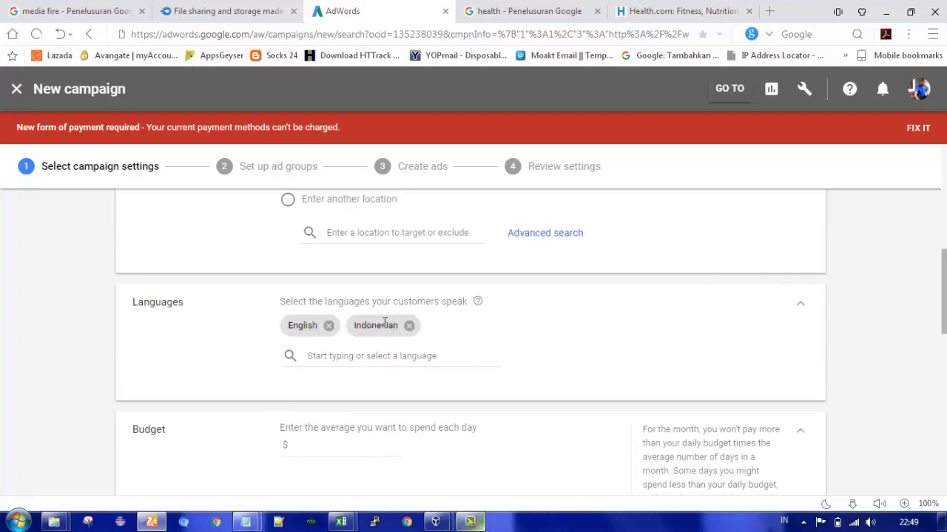
pyautogui.click(328, 326)
# Set the campaign's average daily budget to $4.
pyautogui.scroll(-4, 609, 343)
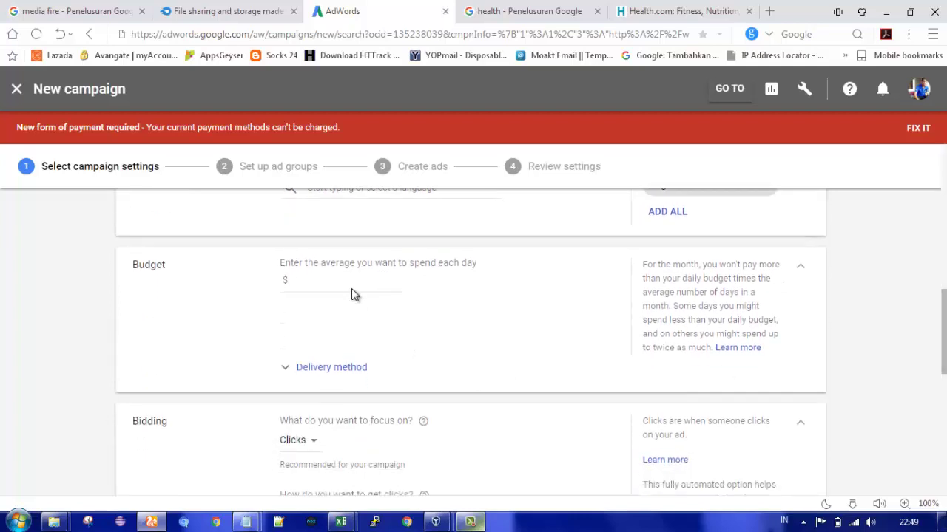
pyautogui.click(350, 283)
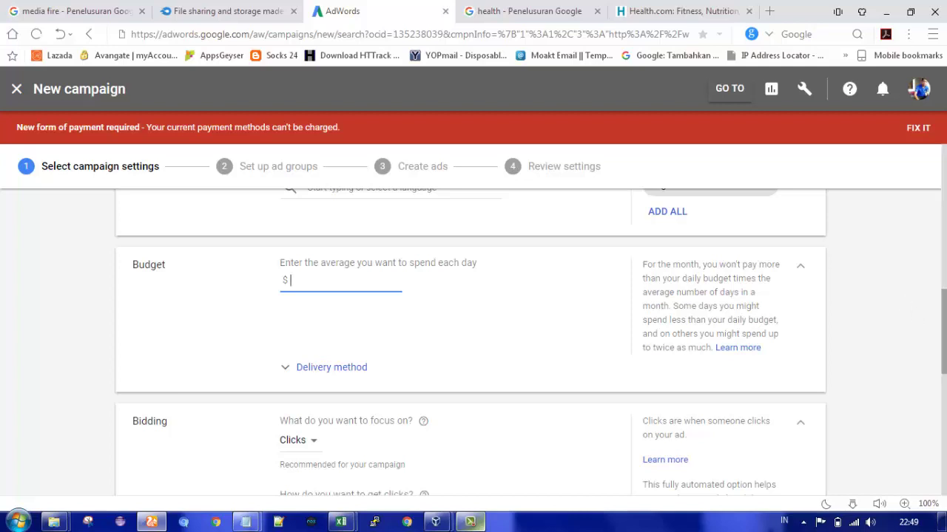
pyautogui.moveTo(946, 326)
pyautogui.mouseDown()
pyautogui.moveTo(946, 335)
pyautogui.moveTo(946, 326)
pyautogui.mouseUp()
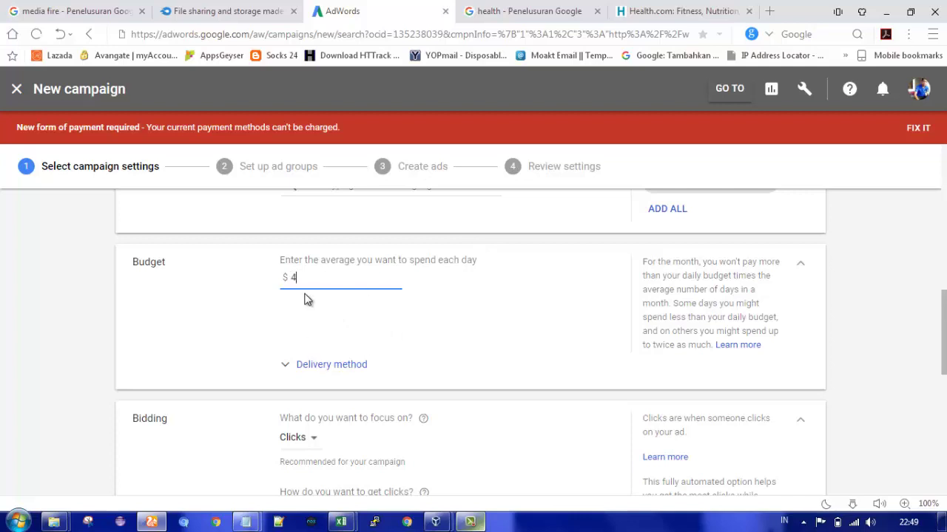
pyautogui.click(210, 295)
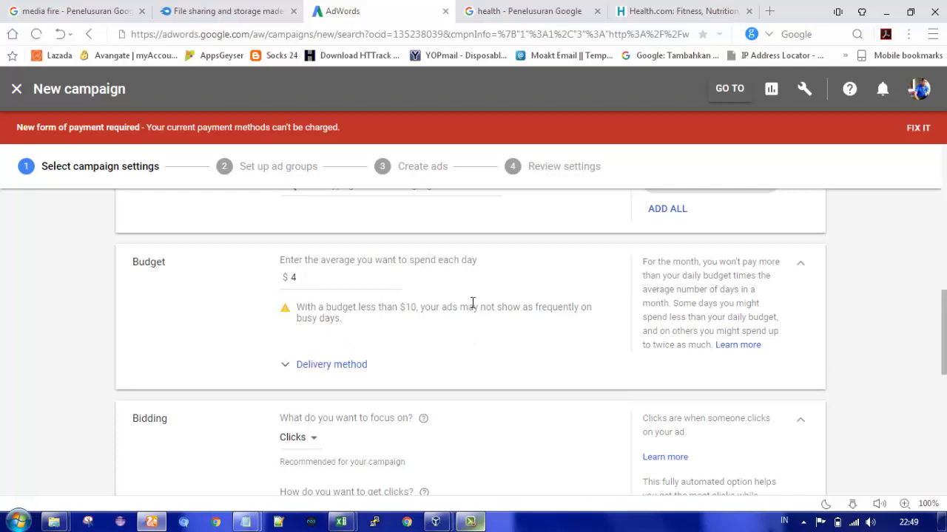
# Set the campaign's average daily budget to $10.
pyautogui.doubleClick(293, 278)
pyautogui.click(217, 275)
pyautogui.moveTo(333, 277); pyautogui.dragTo(260, 284)
pyautogui.write('10')
pyautogui.click(214, 332)
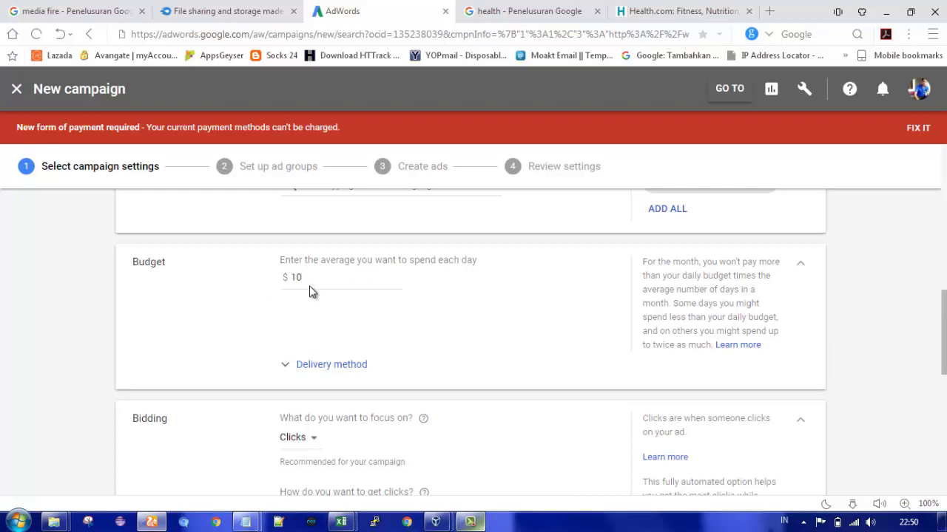
# Set the campaign's average daily budget to $5.
pyautogui.moveTo(319, 275); pyautogui.dragTo(292, 277)
pyautogui.write('5')
pyautogui.click(210, 311)
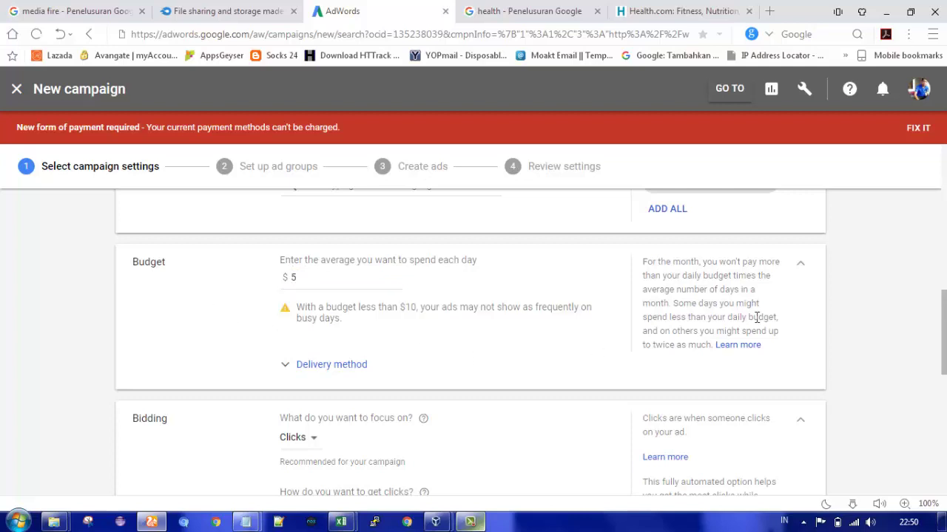
# Go to the Bidding settings and dismiss the Windows color scheme prompts, keeping the current scheme.
pyautogui.scroll(-2, 930, 296)
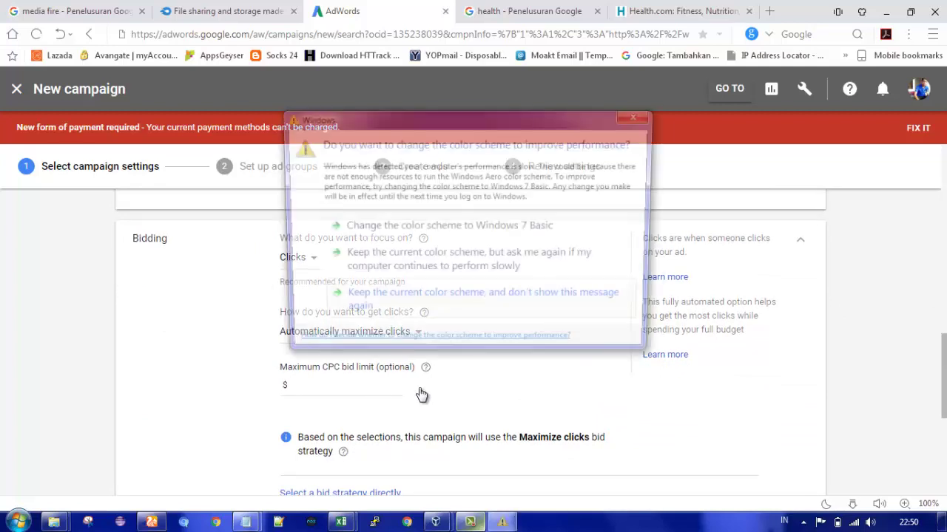
pyautogui.click(543, 297)
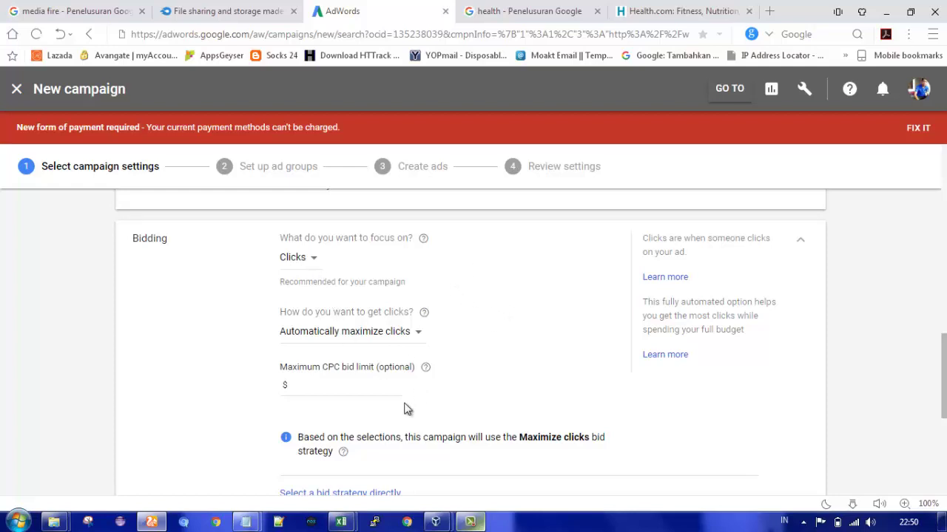
pyautogui.moveTo(945, 368); pyautogui.dragTo(924, 383)
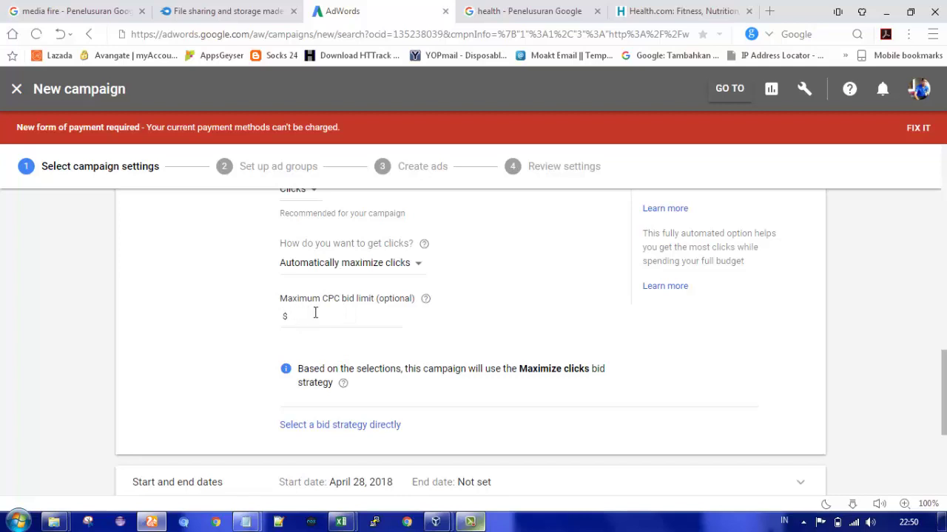
pyautogui.click(368, 317)
pyautogui.click(252, 321)
pyautogui.click(630, 121)
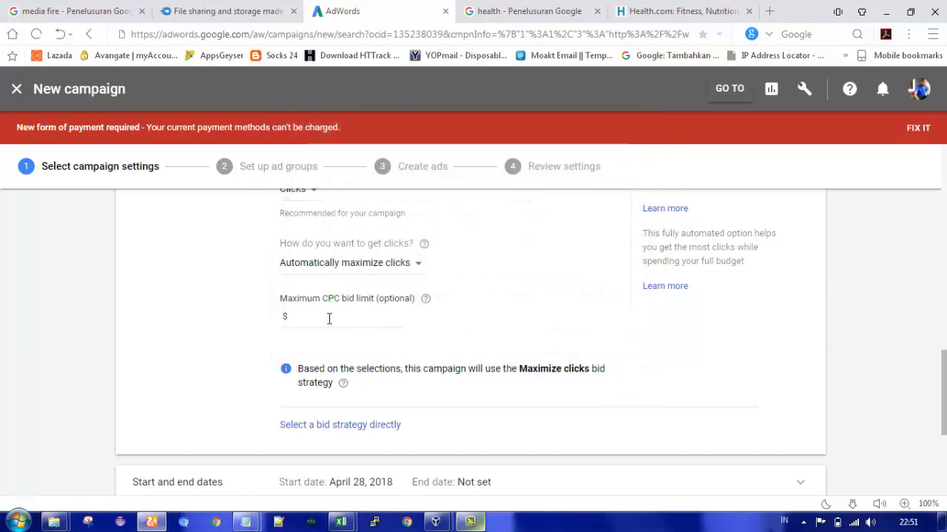
# Enter 0,1 as the campaign's maximum CPC bid limit.
pyautogui.click(329, 318)
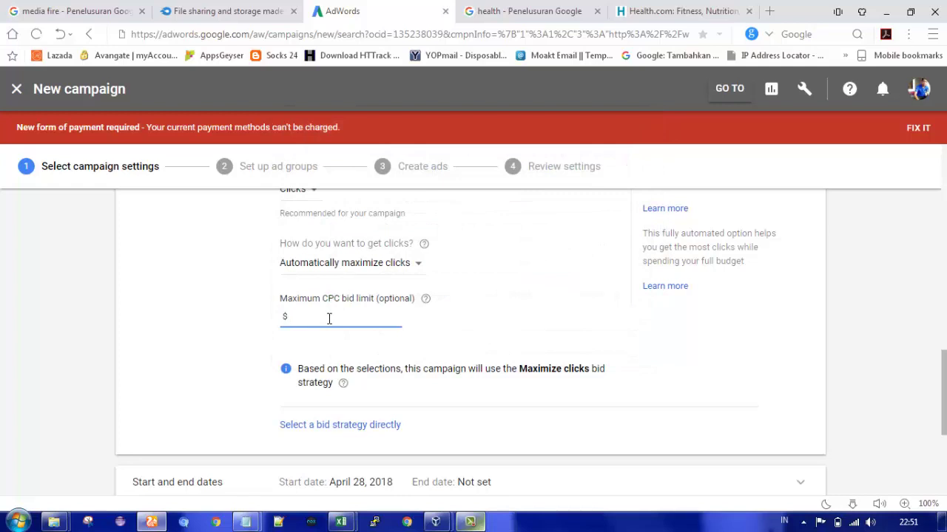
pyautogui.write('0')
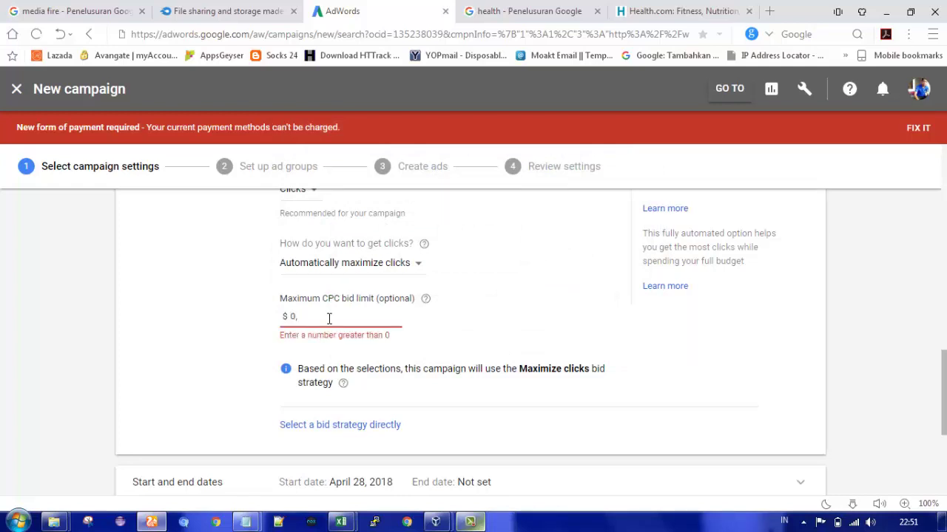
pyautogui.write(',1')
pyautogui.click(196, 321)
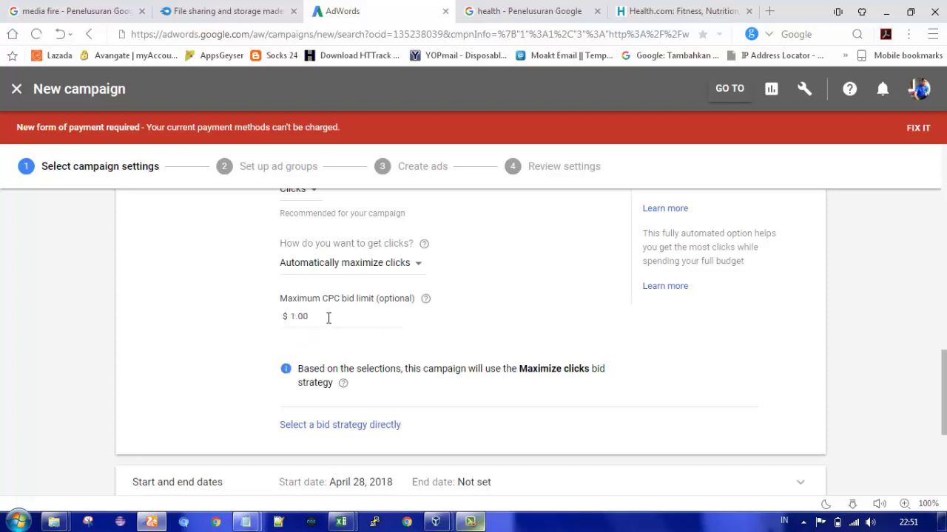
# Set the campaign's maximum CPC bid limit to $0.10.
pyautogui.moveTo(329, 318); pyautogui.dragTo(269, 317)
pyautogui.press('BackSpace')
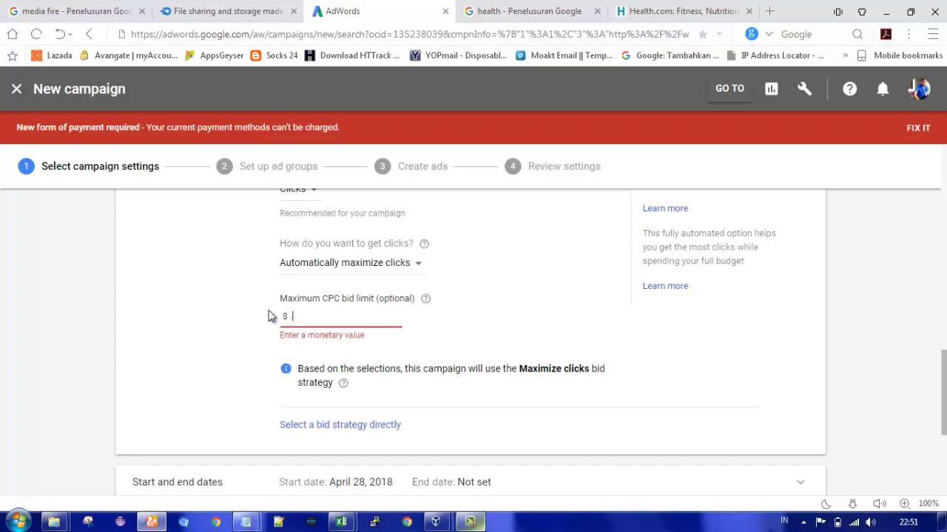
pyautogui.write('.1')
pyautogui.click(238, 318)
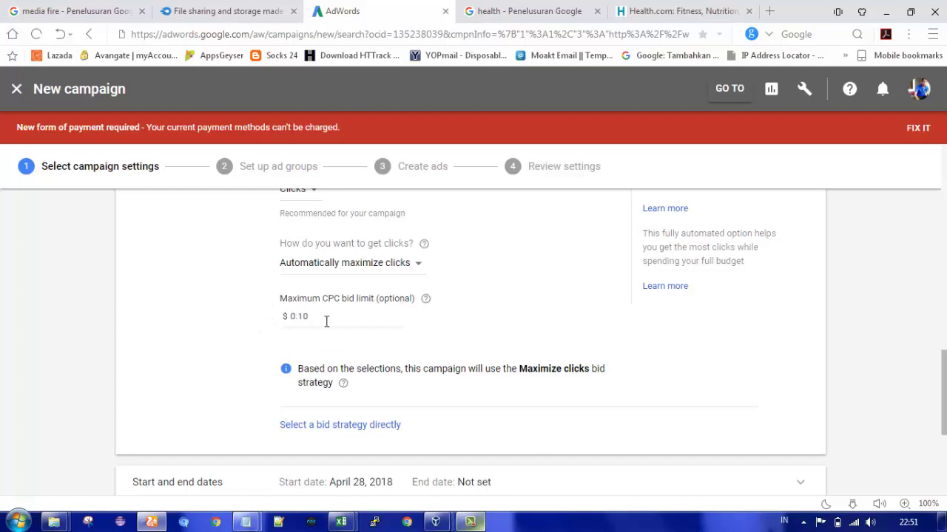
# Set the campaign's maximum CPC bid limit to $1.
pyautogui.moveTo(330, 319); pyautogui.dragTo(275, 323)
pyautogui.write('1')
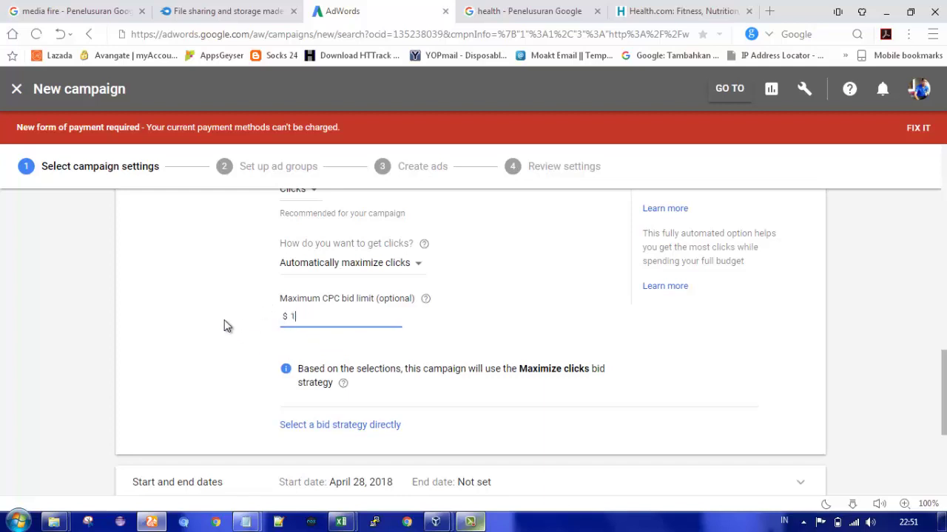
pyautogui.click(224, 326)
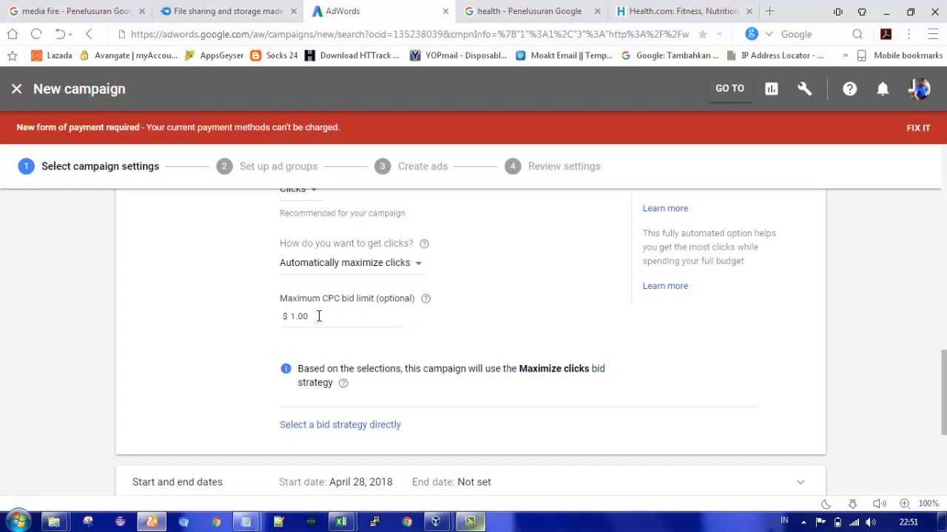
# Set the campaign's maximum CPC bid limit to $0.20.
pyautogui.click(318, 316)
pyautogui.doubleClick(289, 316)
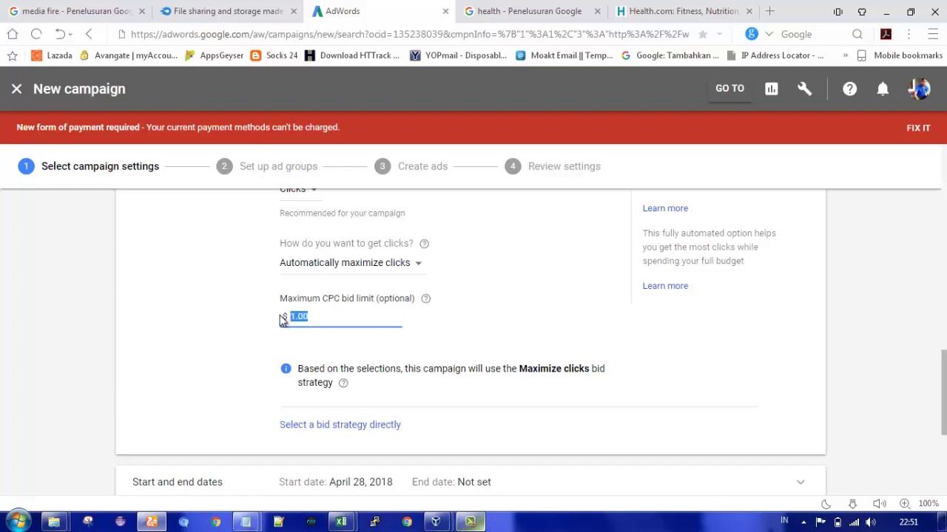
pyautogui.press('BackSpace')
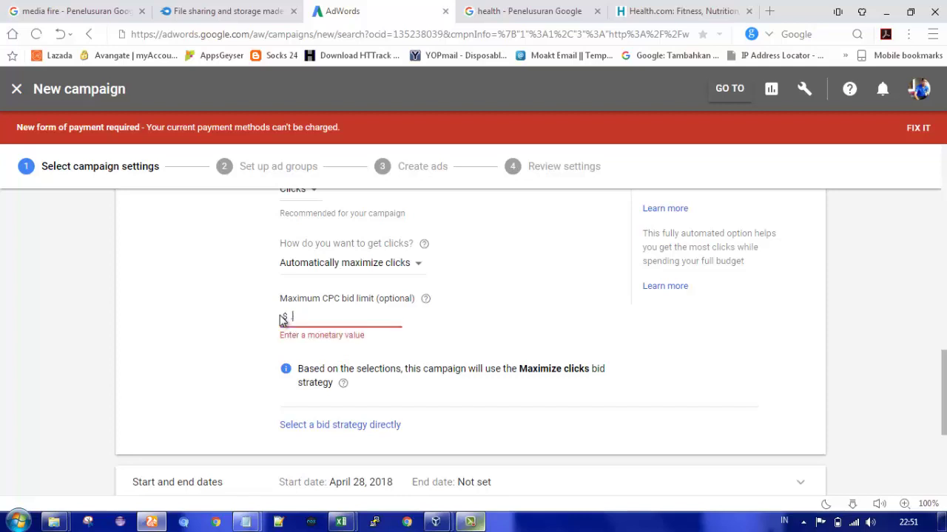
pyautogui.write('0')
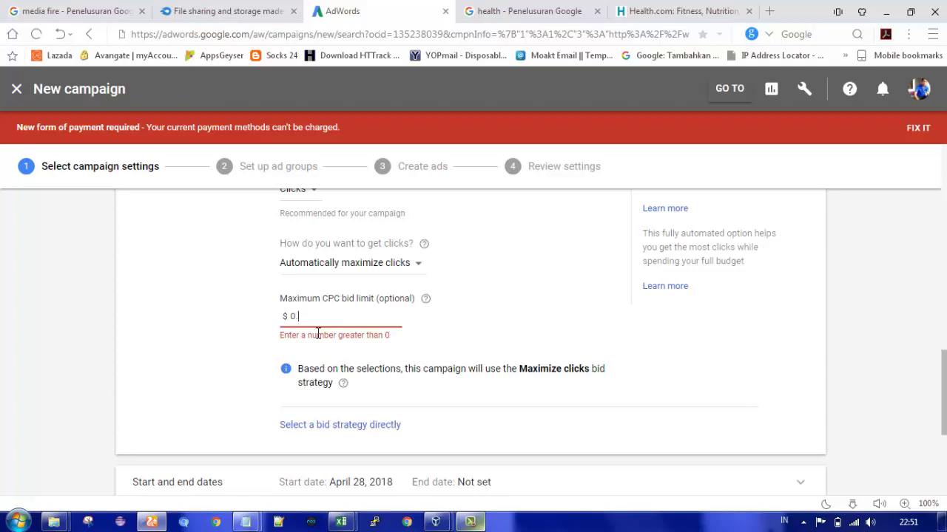
pyautogui.write('.20')
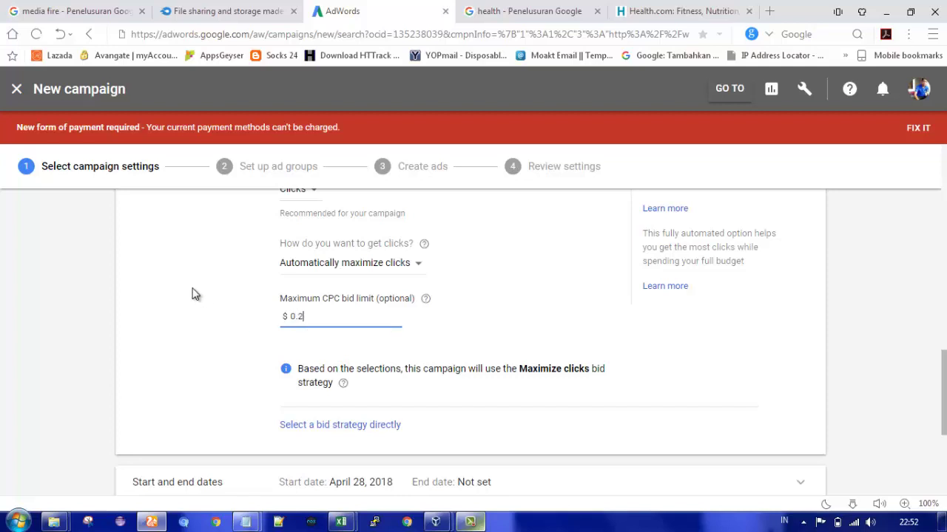
pyautogui.click(447, 305)
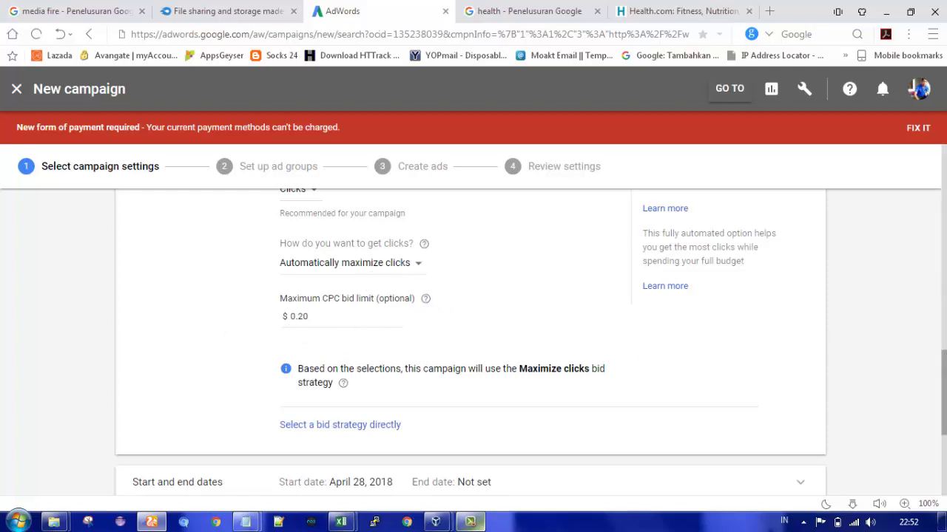
# Examine the sitelink extensions available for the campaign, and collapse the section without selecting any.
pyautogui.moveTo(945, 363); pyautogui.dragTo(945, 418)
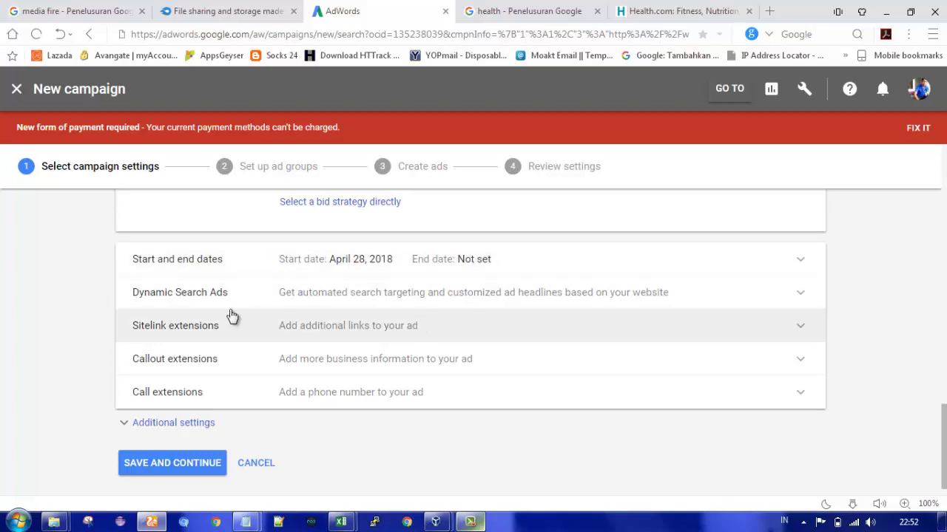
pyautogui.click(647, 118)
pyautogui.click(525, 337)
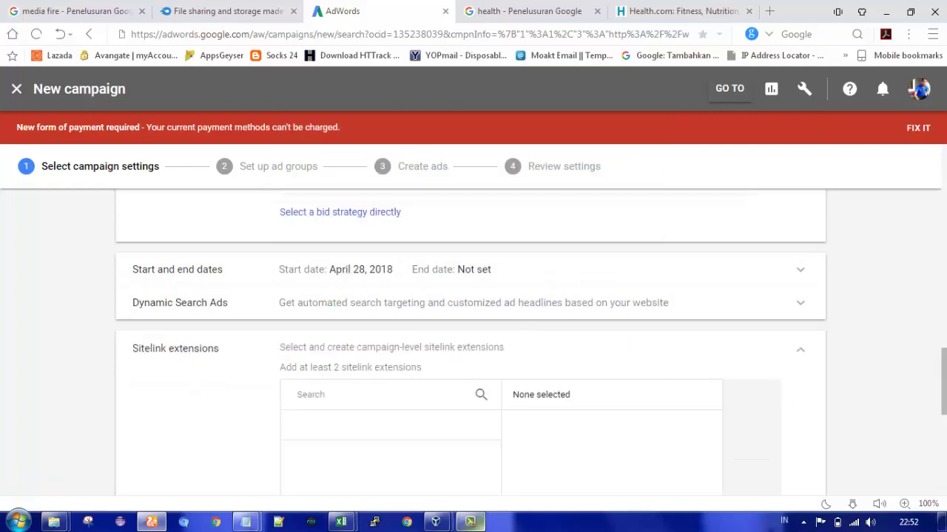
pyautogui.moveTo(941, 368); pyautogui.dragTo(908, 416)
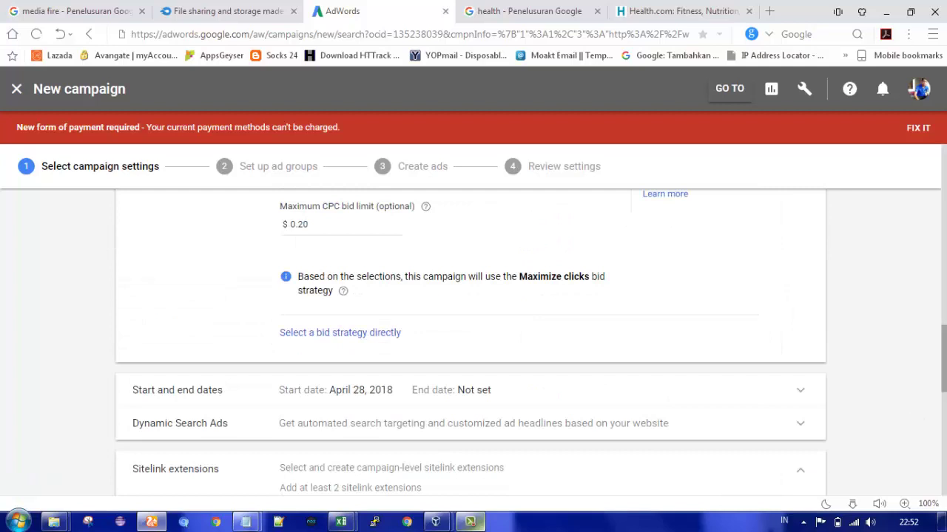
pyautogui.moveTo(945, 374); pyautogui.dragTo(946, 420)
pyautogui.scroll(-1, 372, 406)
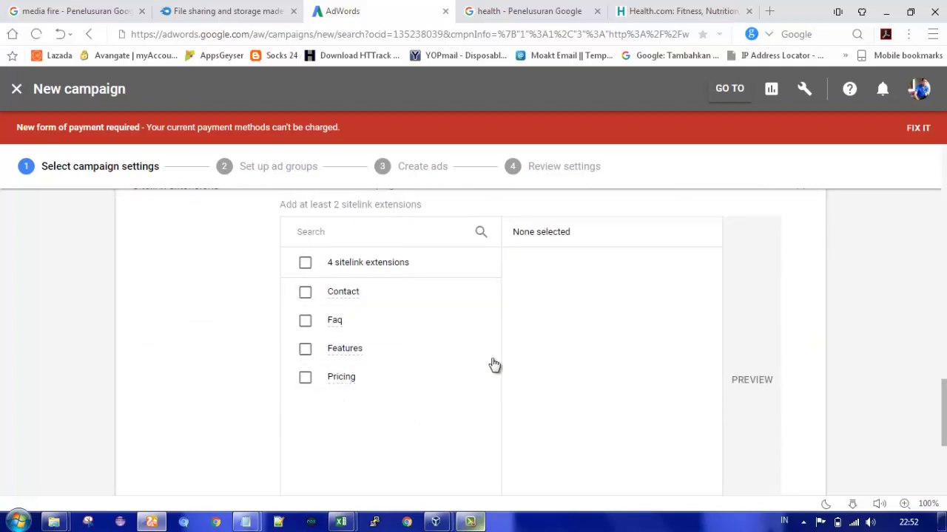
pyautogui.moveTo(943, 410); pyautogui.dragTo(944, 380)
pyautogui.scroll(-3, 944, 381)
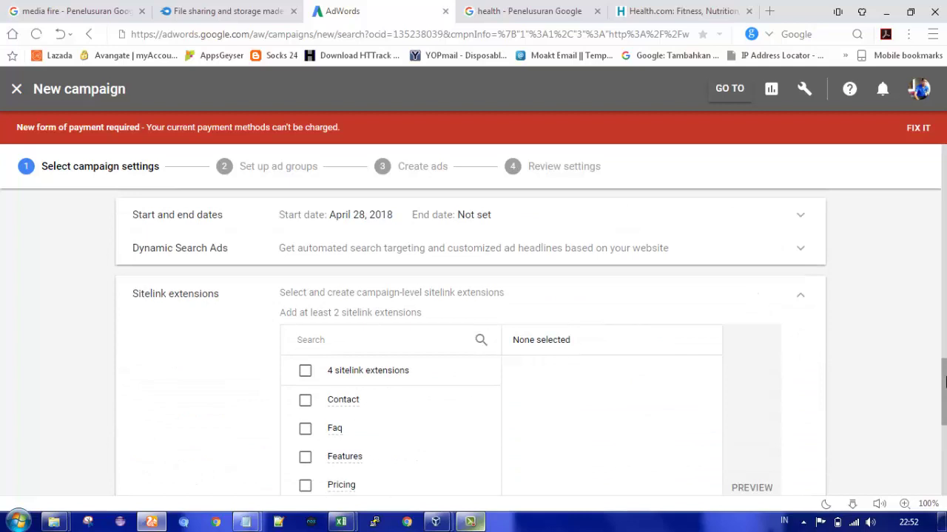
pyautogui.click(806, 304)
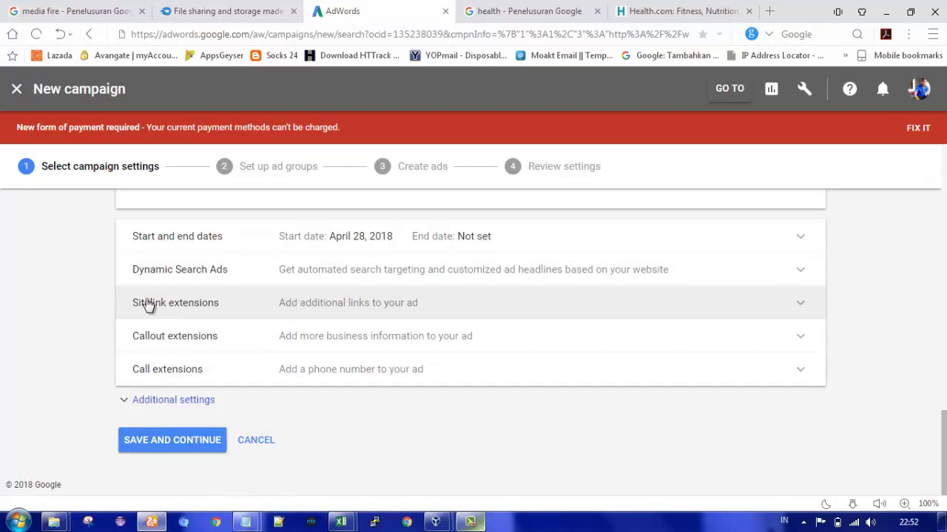
# Save the campaign settings and continue to the ad group setup, leaving the ad group's name as Ad group 1.
pyautogui.click(173, 448)
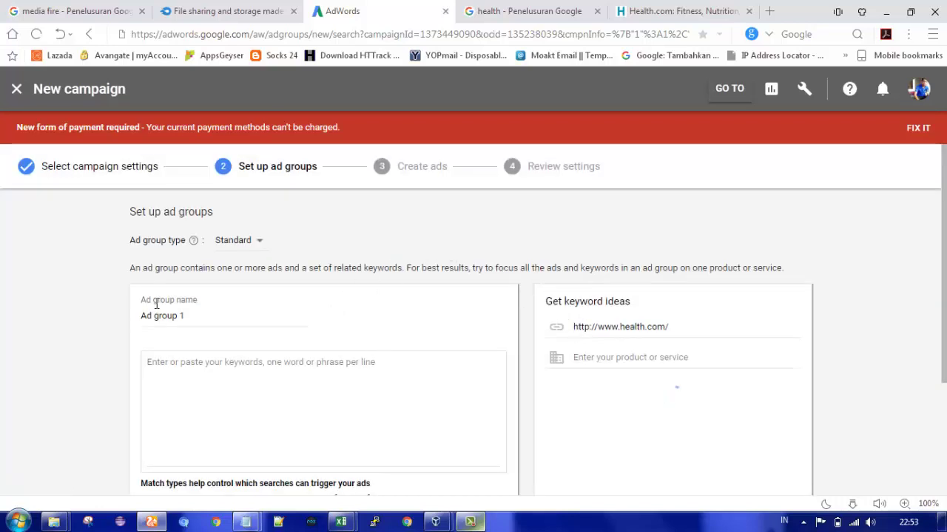
pyautogui.click(211, 323)
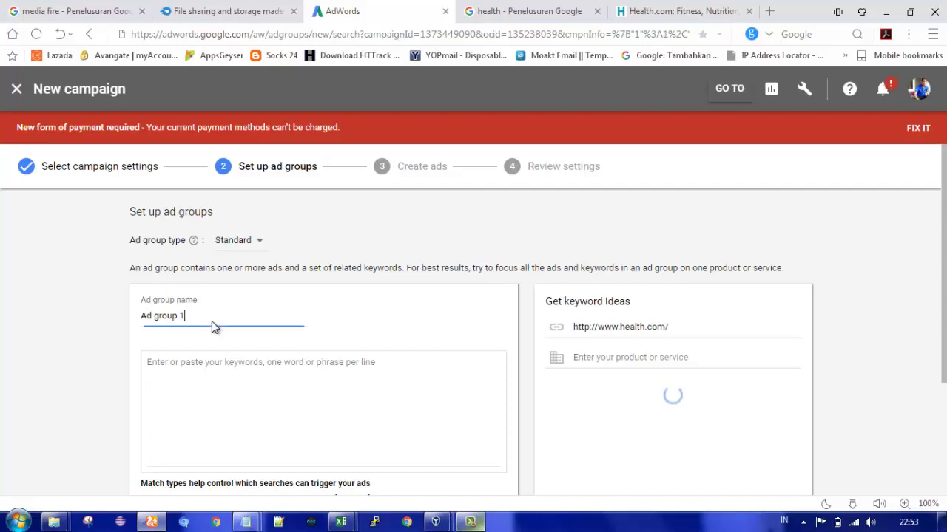
pyautogui.click(230, 418)
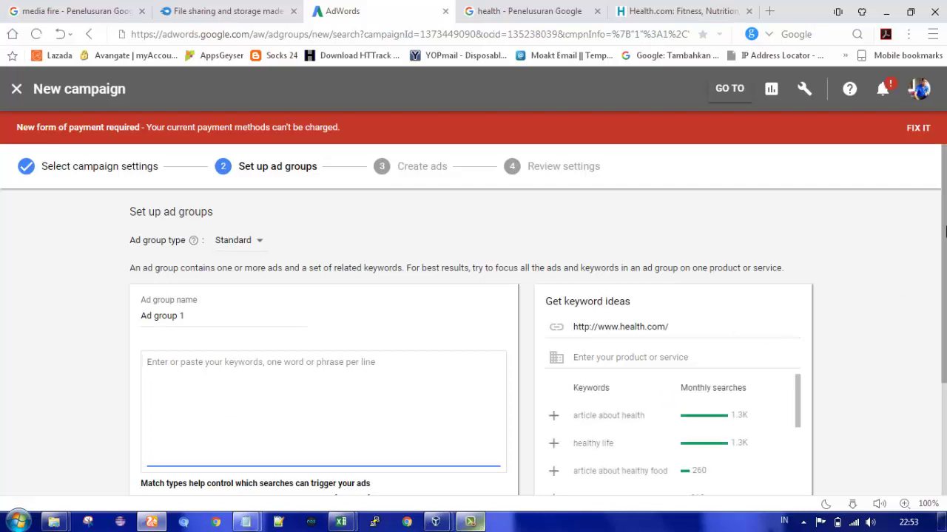
pyautogui.scroll(-1, 944, 256)
pyautogui.moveTo(944, 255)
pyautogui.mouseDown()
pyautogui.moveTo(944, 289)
pyautogui.moveTo(944, 274)
pyautogui.mouseUp()
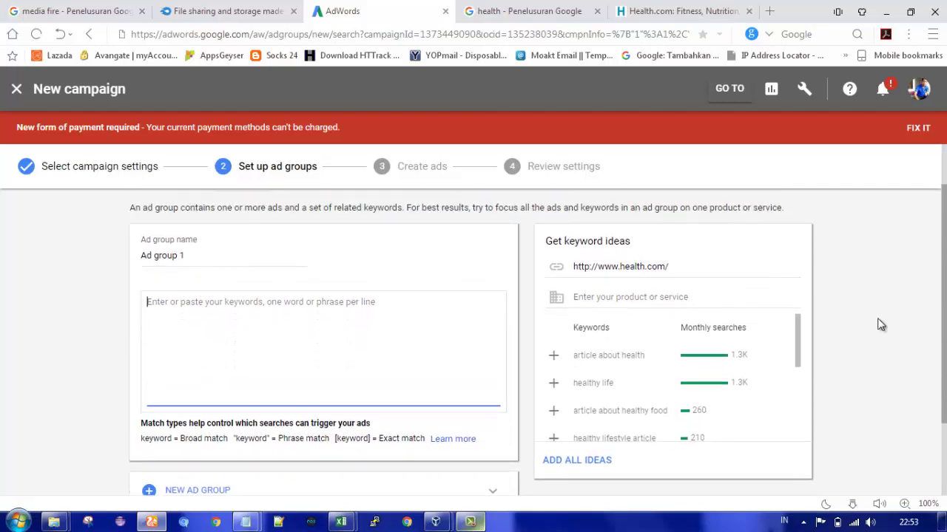
pyautogui.click(619, 269)
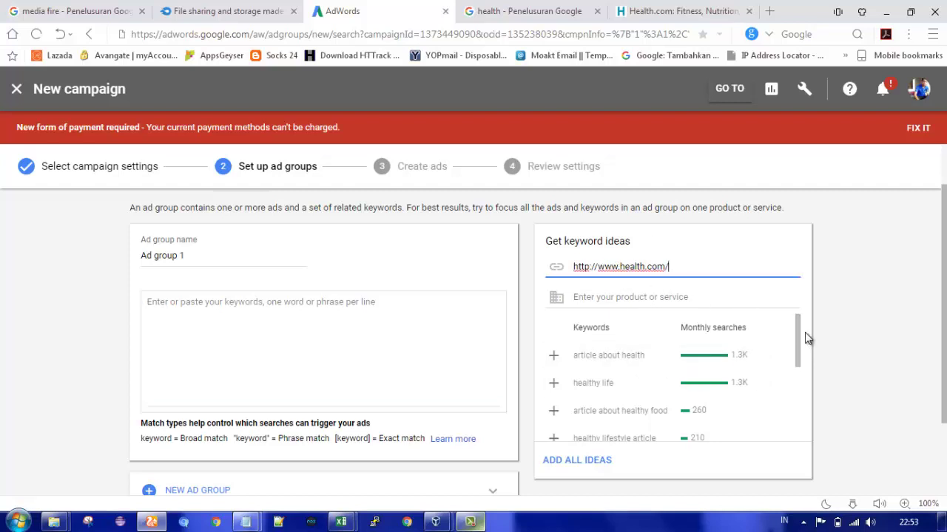
pyautogui.moveTo(799, 332)
pyautogui.mouseDown()
pyautogui.moveTo(808, 413)
pyautogui.moveTo(803, 321)
pyautogui.mouseUp()
pyautogui.click(254, 301)
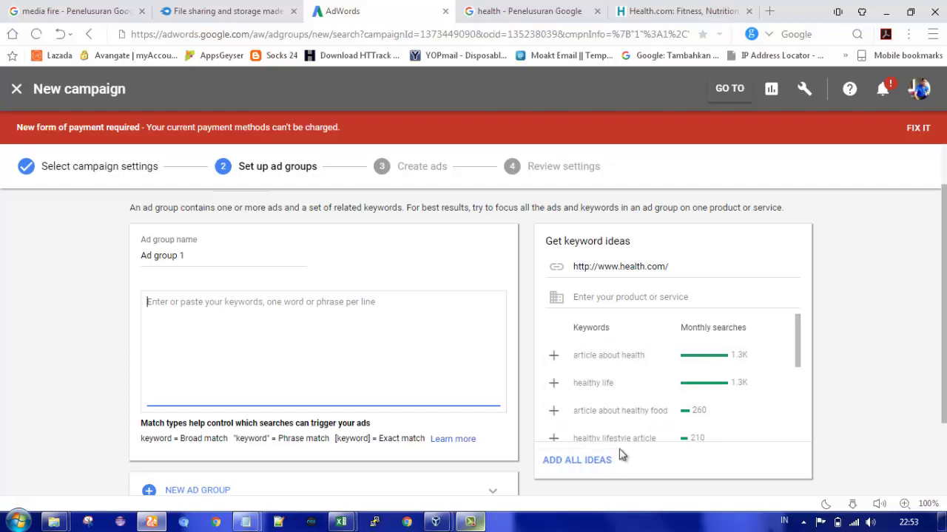
pyautogui.click(568, 469)
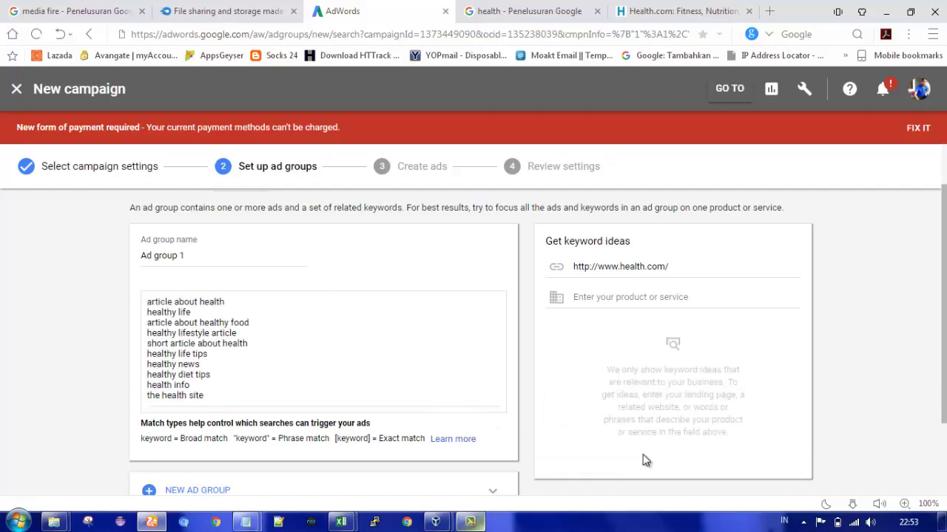
pyautogui.click(187, 363)
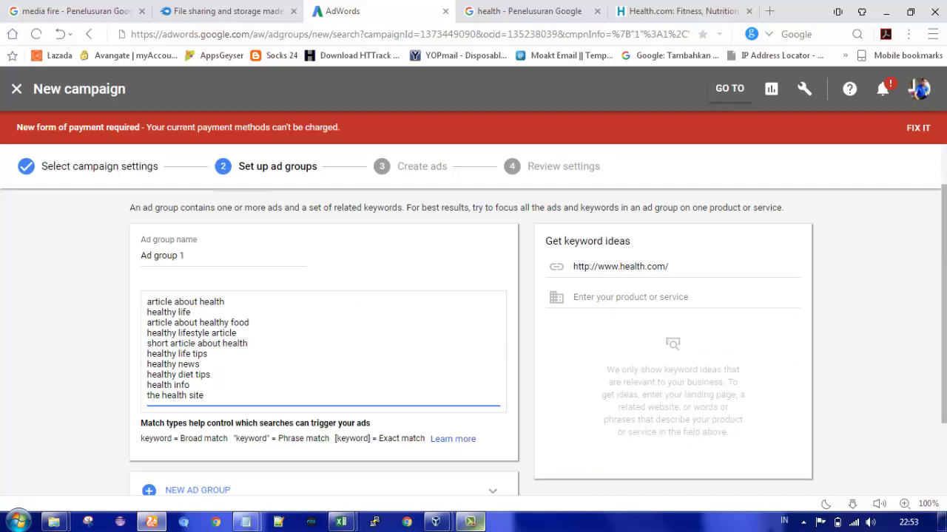
pyautogui.scroll(-1, 944, 294)
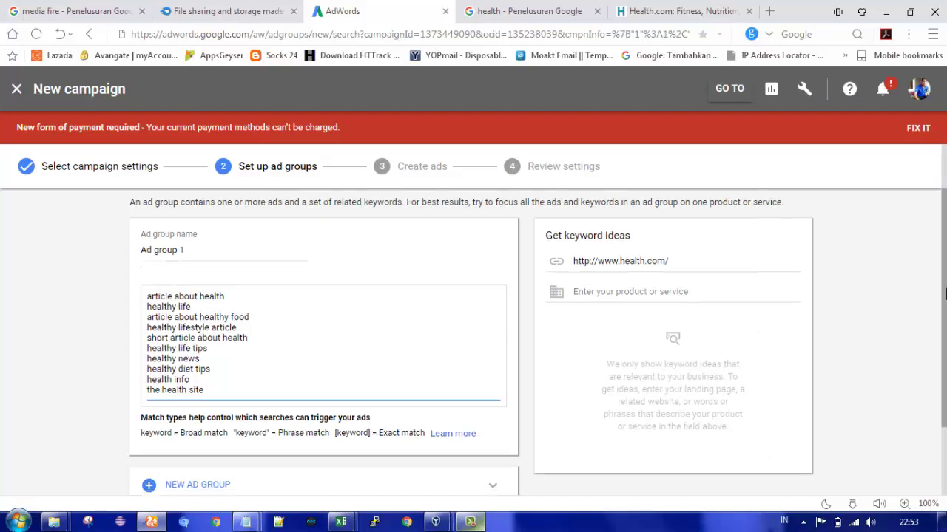
pyautogui.scroll(-1, 944, 294)
pyautogui.scroll(2, 941, 277)
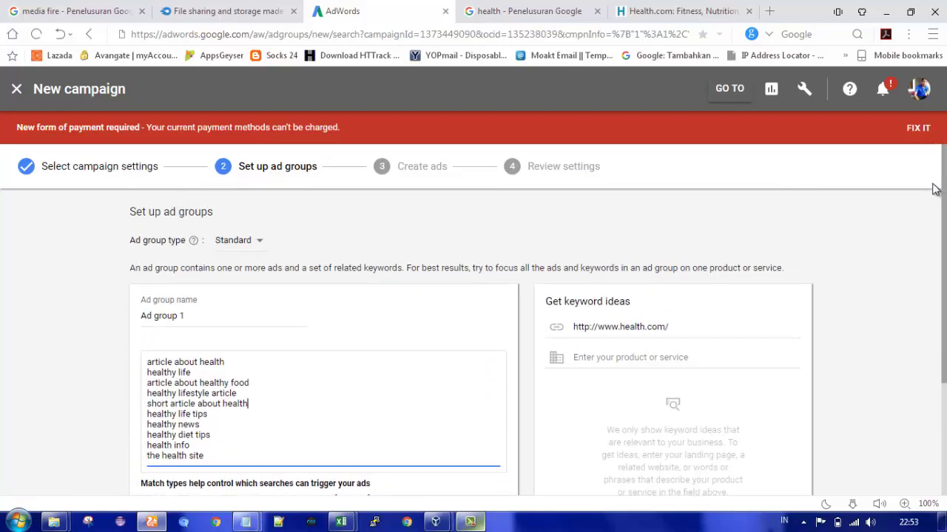
pyautogui.scroll(-3, 934, 189)
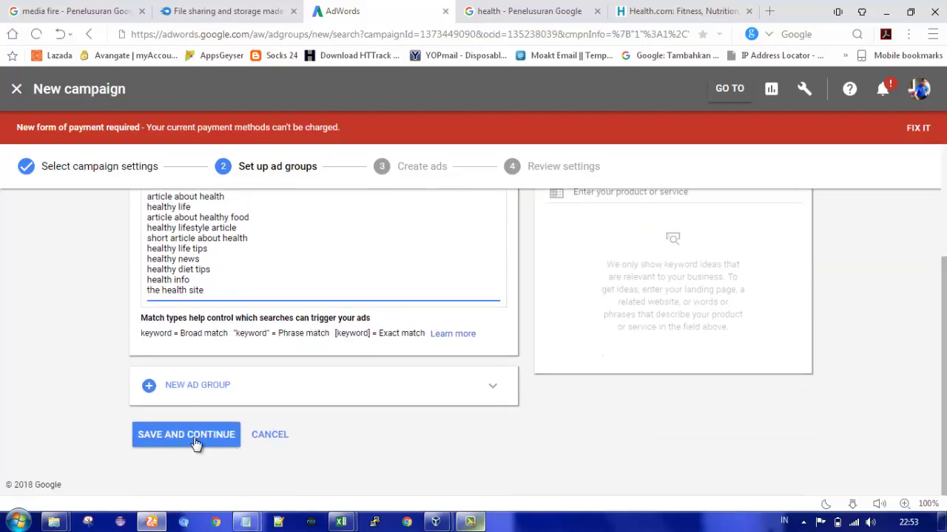
pyautogui.click(196, 442)
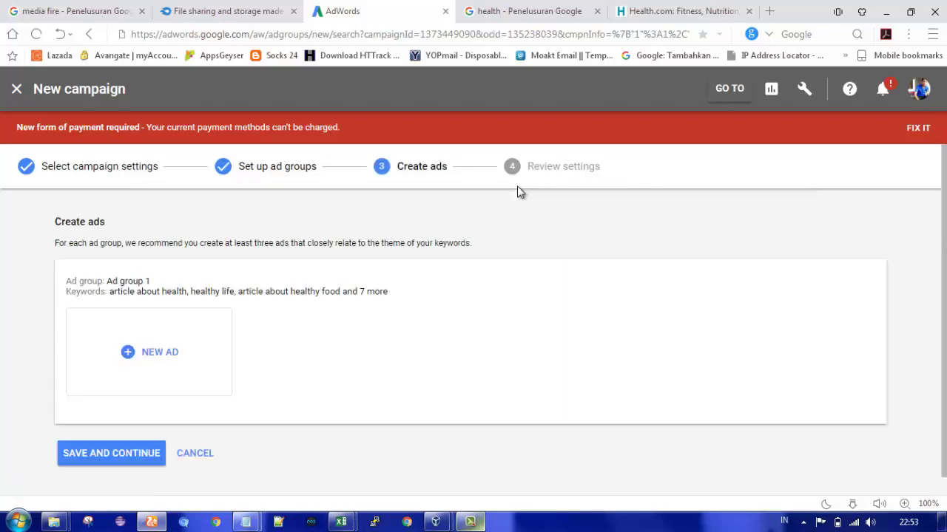
# Start a new text ad for Ad group 1 and open its empty final URL for editing.
pyautogui.scroll(-1, 898, 321)
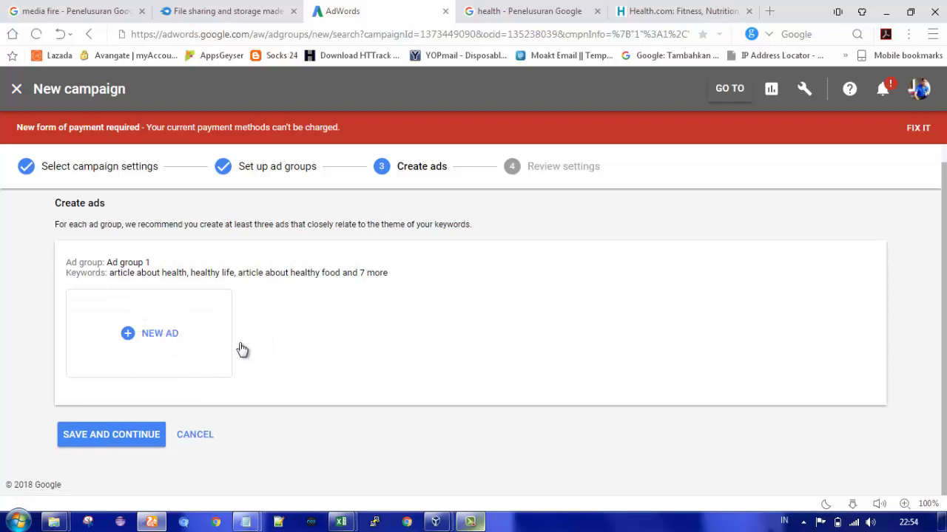
pyautogui.click(216, 340)
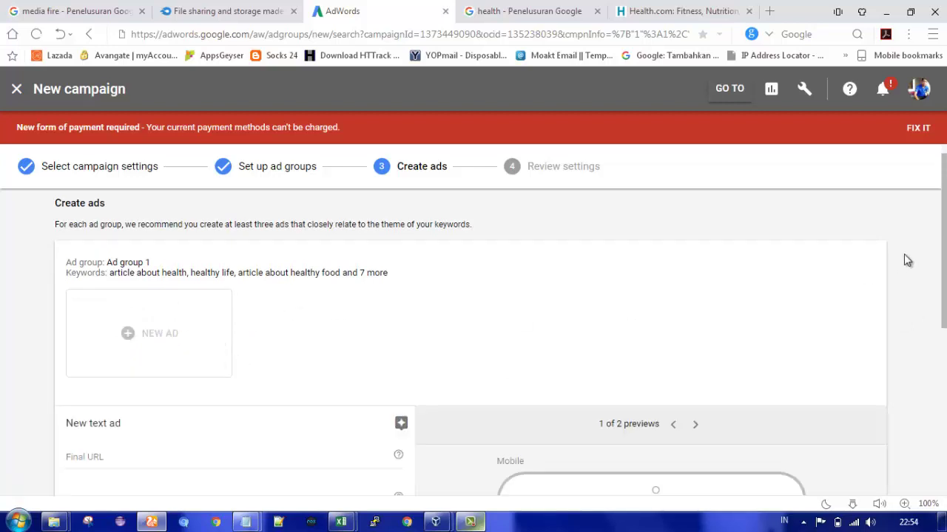
pyautogui.scroll(-2, 939, 296)
pyautogui.moveTo(946, 306); pyautogui.dragTo(946, 318)
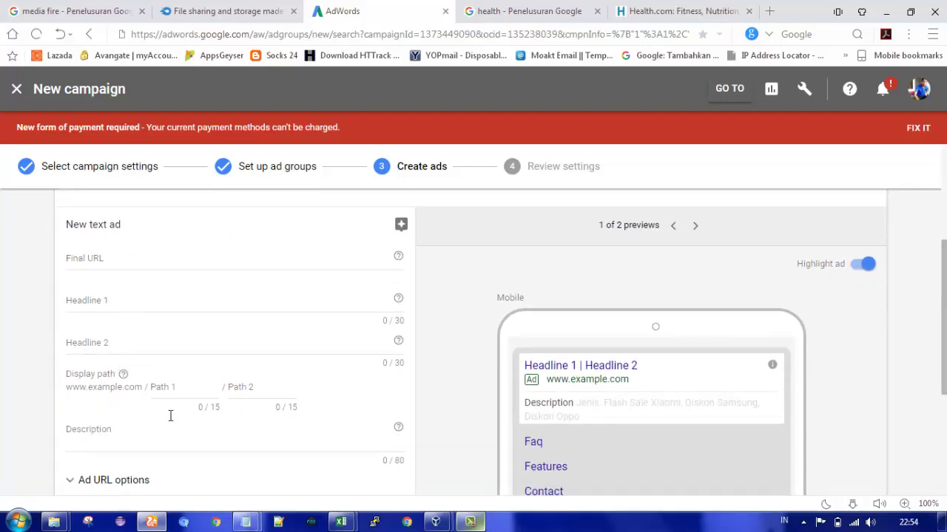
pyautogui.click(87, 260)
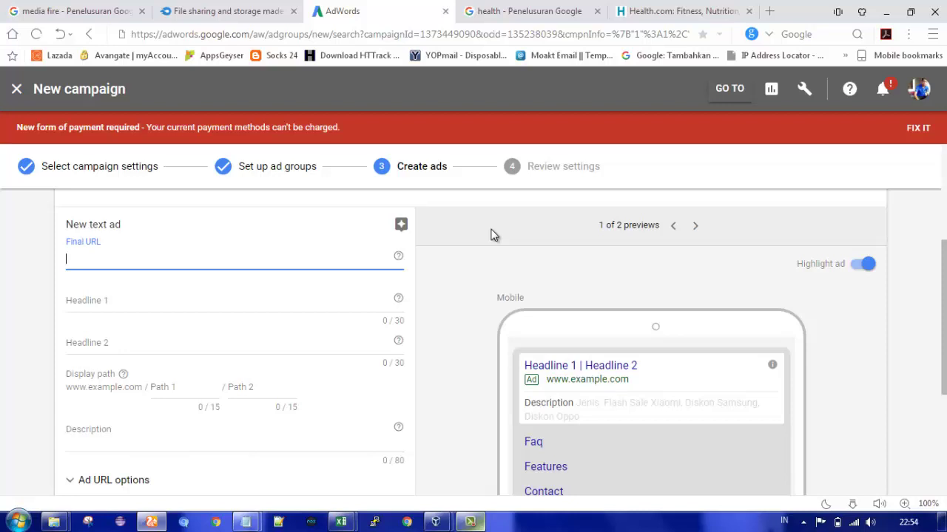
# Open the Kate Somerville sale article from the Health.com home page in a new tab and copy its URL.
pyautogui.click(651, 11)
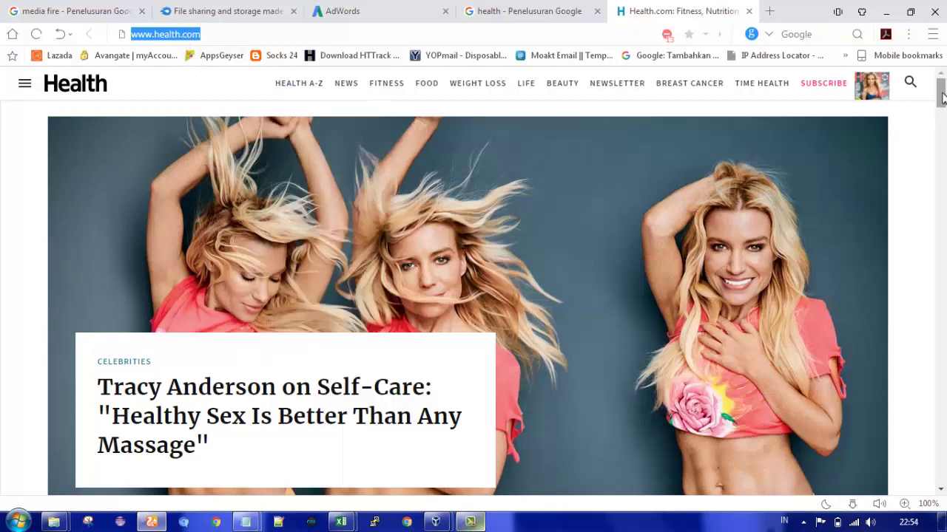
pyautogui.moveTo(940, 101); pyautogui.dragTo(942, 110)
pyautogui.moveTo(946, 122); pyautogui.dragTo(943, 154)
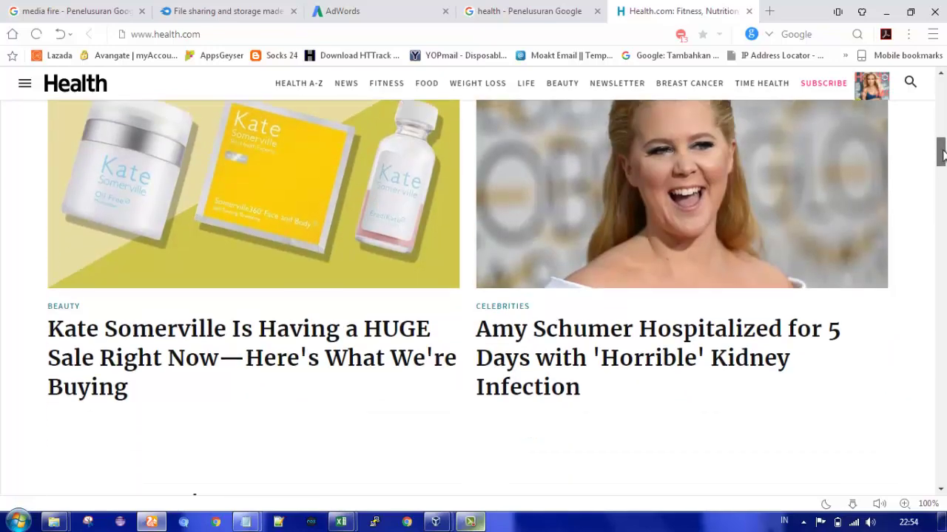
pyautogui.rightClick(264, 332)
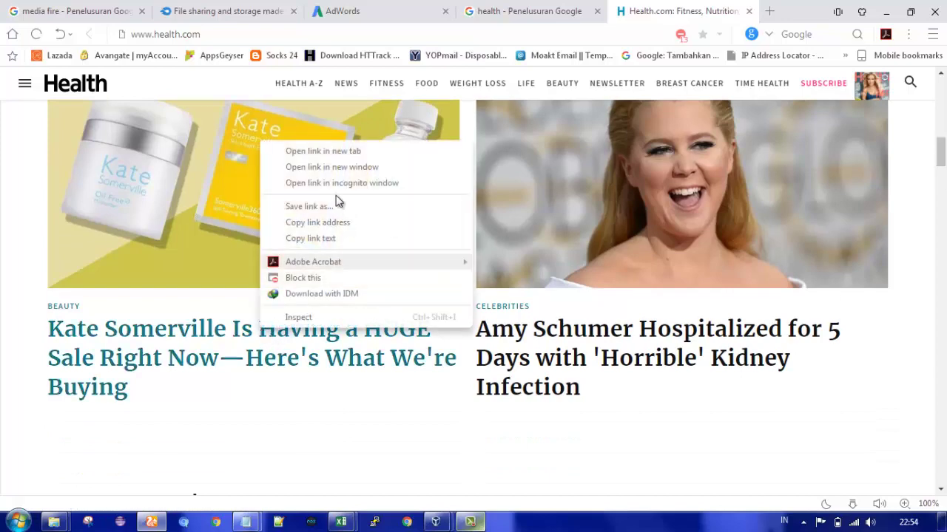
pyautogui.click(328, 152)
pyautogui.click(693, 14)
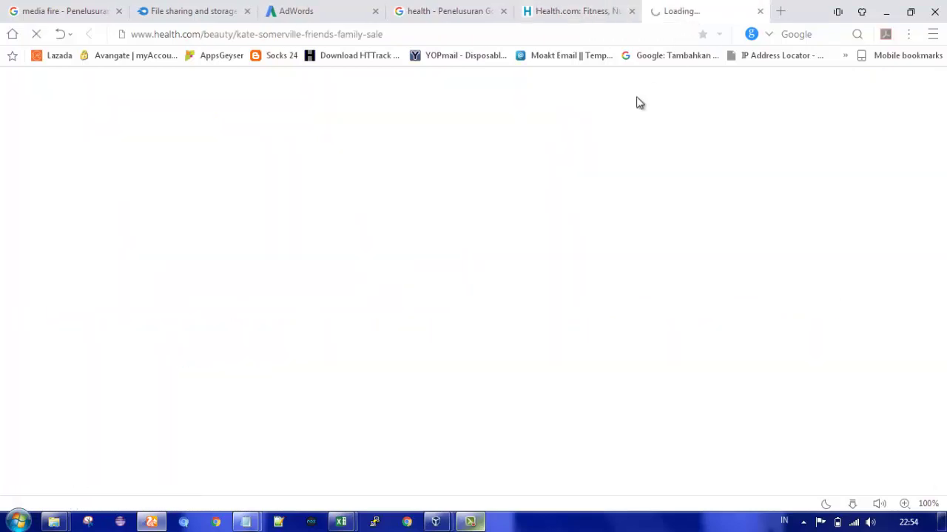
pyautogui.click(265, 33)
pyautogui.rightClick(266, 35)
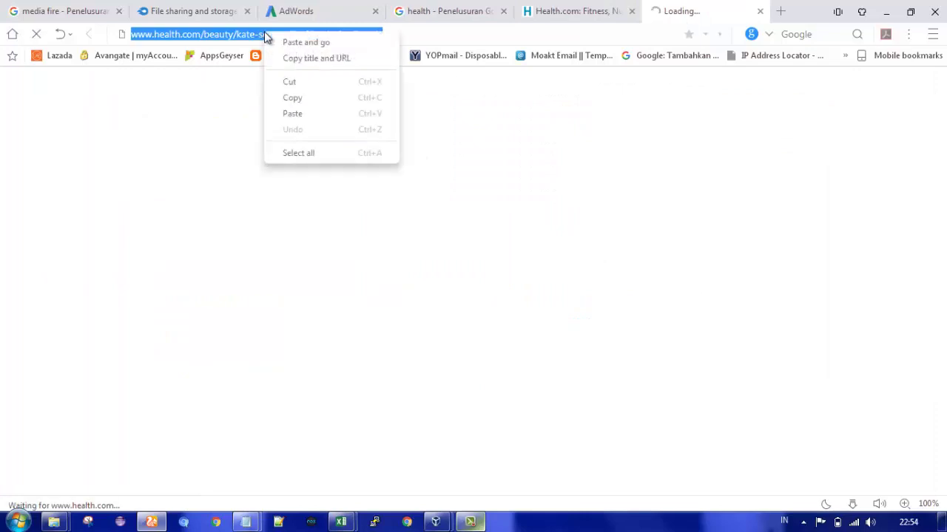
pyautogui.click(292, 98)
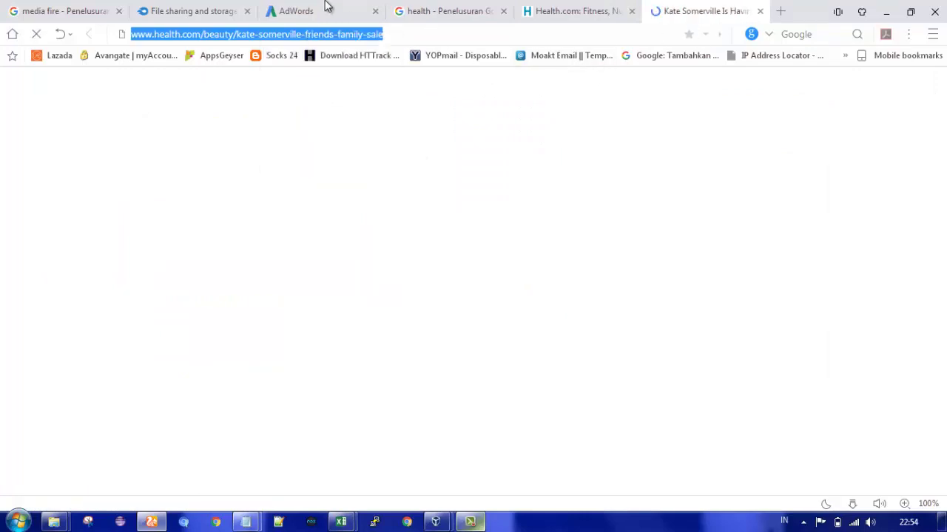
pyautogui.click(323, 10)
pyautogui.click(198, 258)
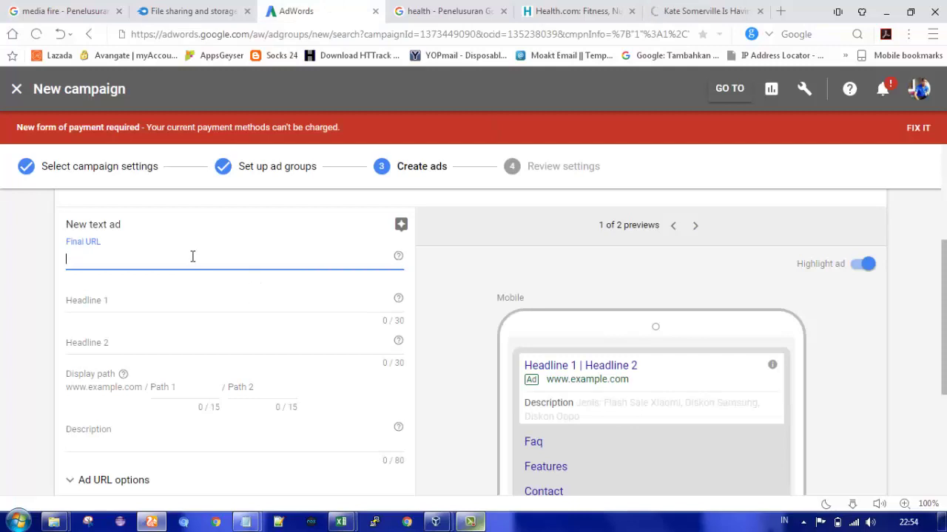
pyautogui.hotkey('ctrl', 'v')
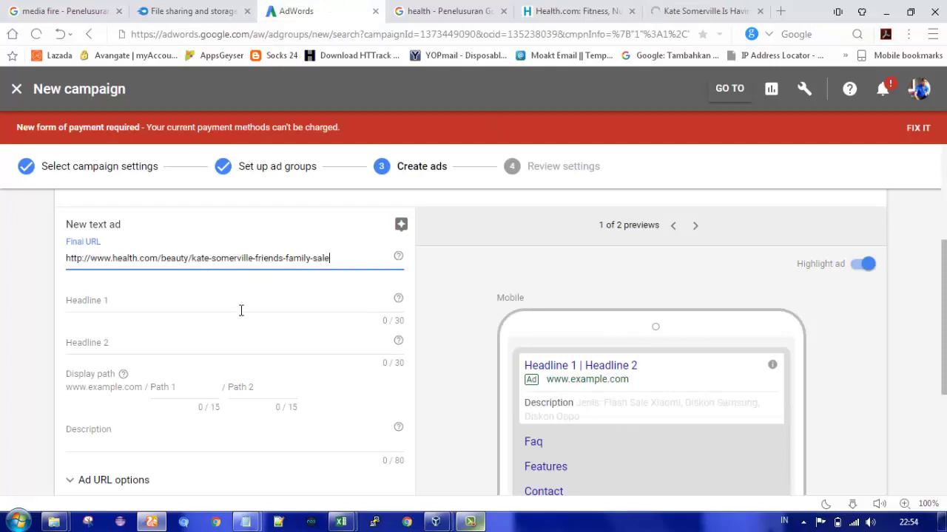
# Set the text ad's Headline 1 to "Buy No" and Headline 2 to "Free 20 %".
pyautogui.click(288, 304)
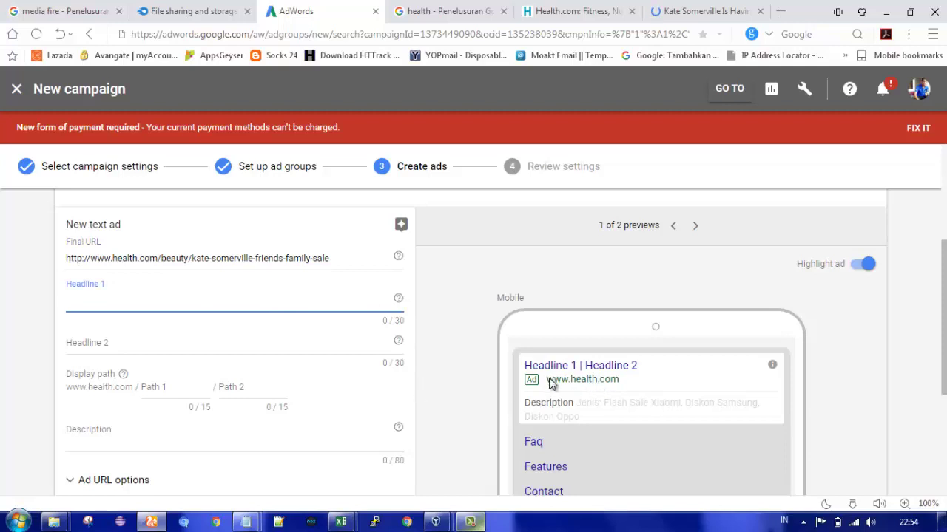
pyautogui.scroll(-1, 414, 388)
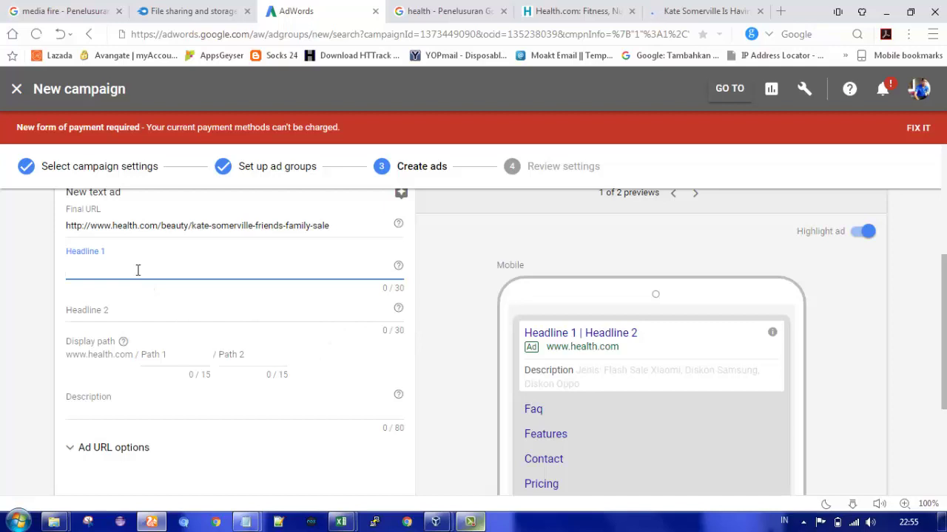
pyautogui.write('Buy')
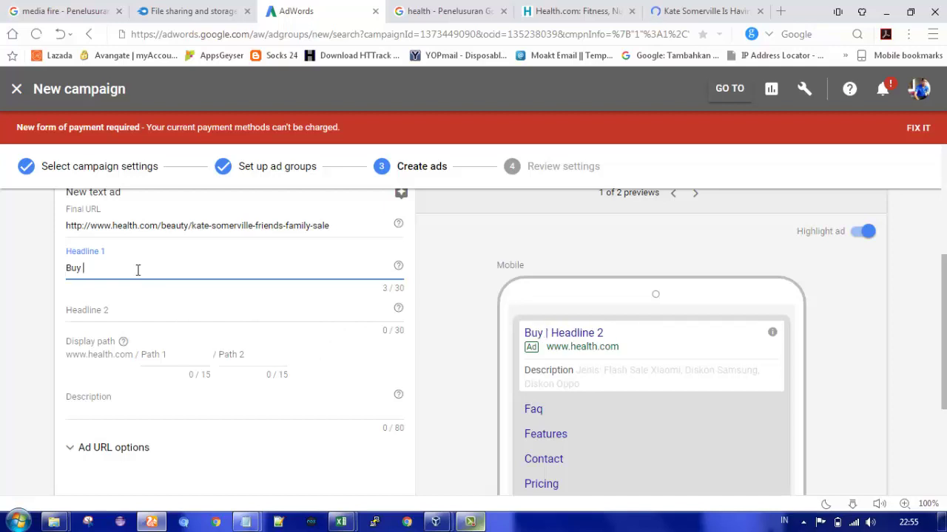
pyautogui.write(' No')
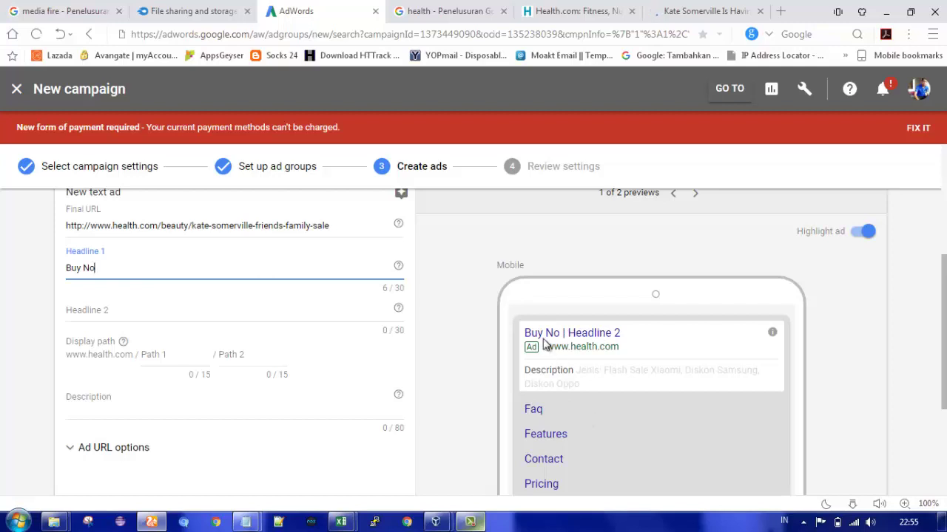
pyautogui.click(216, 315)
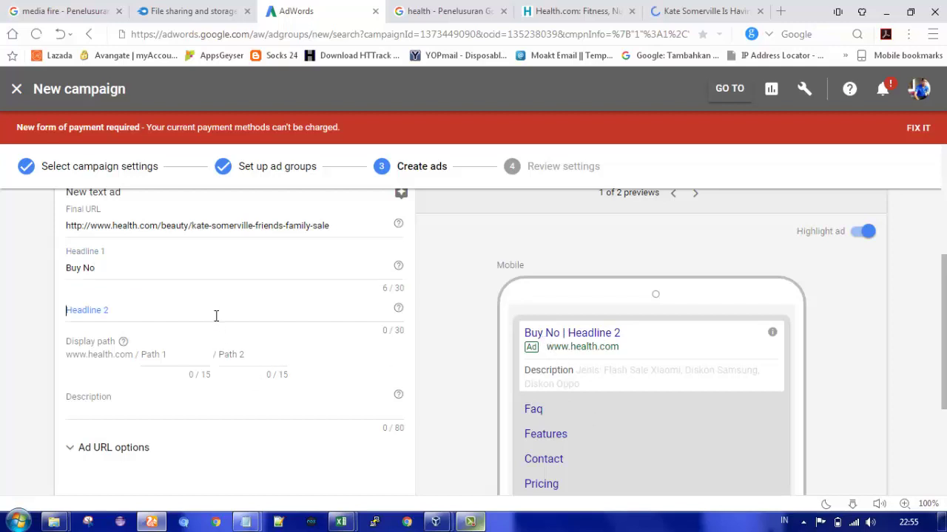
pyautogui.write('Free')
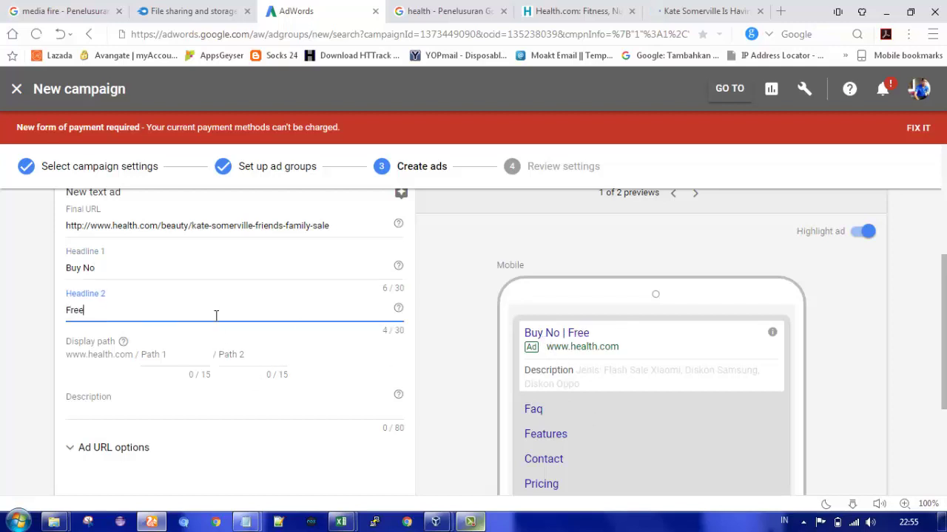
pyautogui.write(' 20')
pyautogui.click(6, 341)
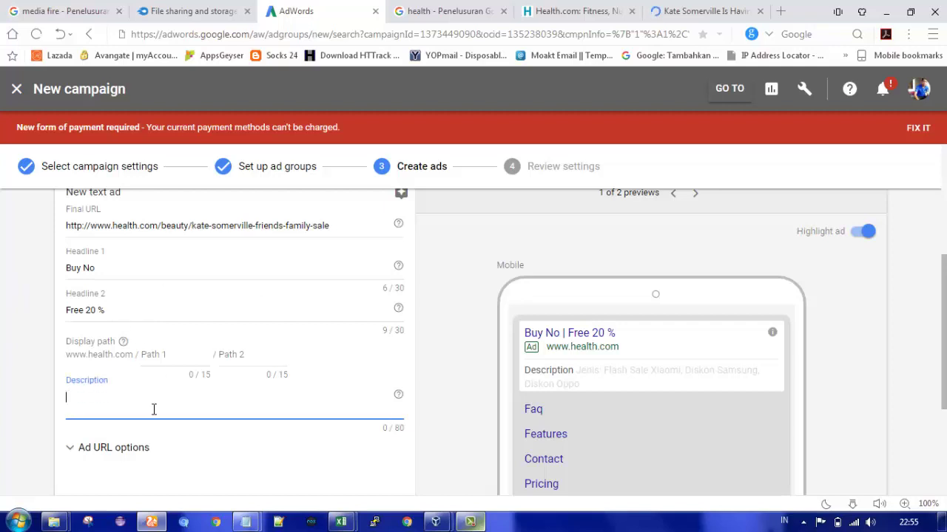
# Enter "Gratis ongkir" as the text ad's description.
pyautogui.write('Gr')
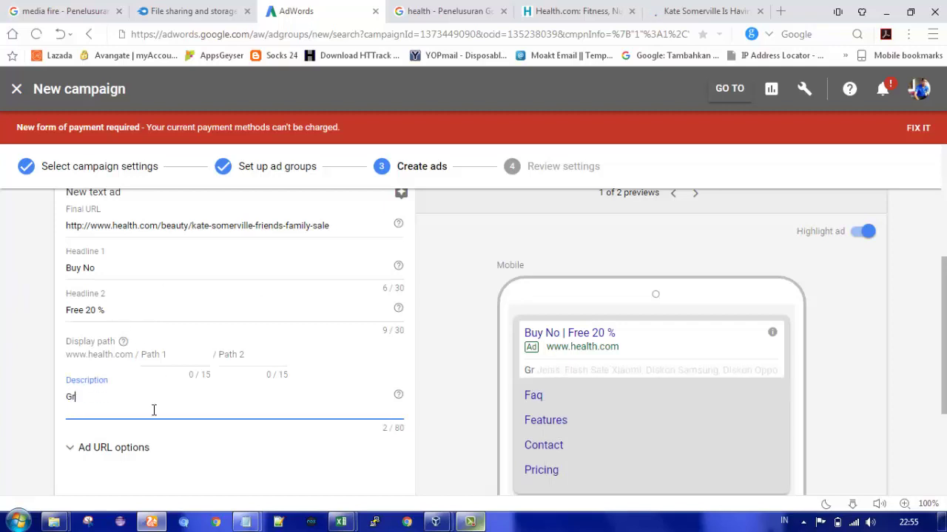
pyautogui.write('atis og')
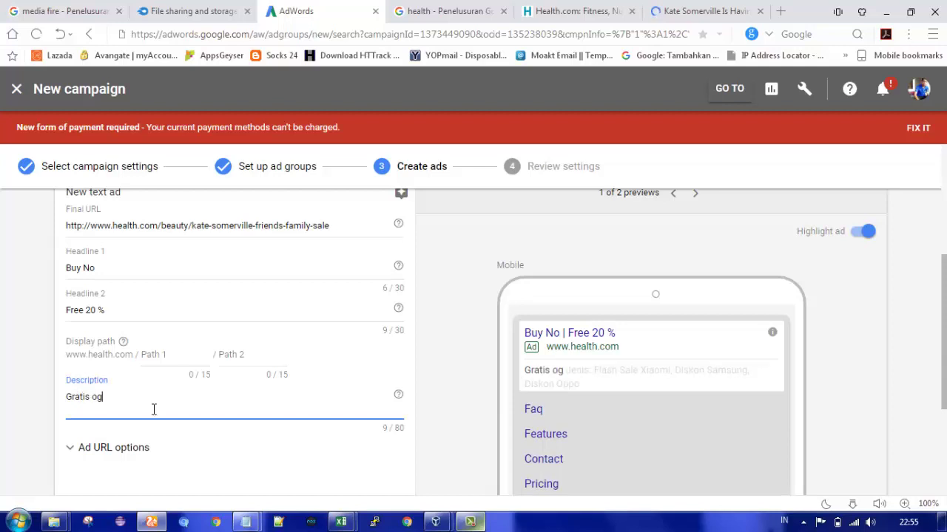
pyautogui.press('BackSpace')
pyautogui.write('ngkir')
pyautogui.click(2, 342)
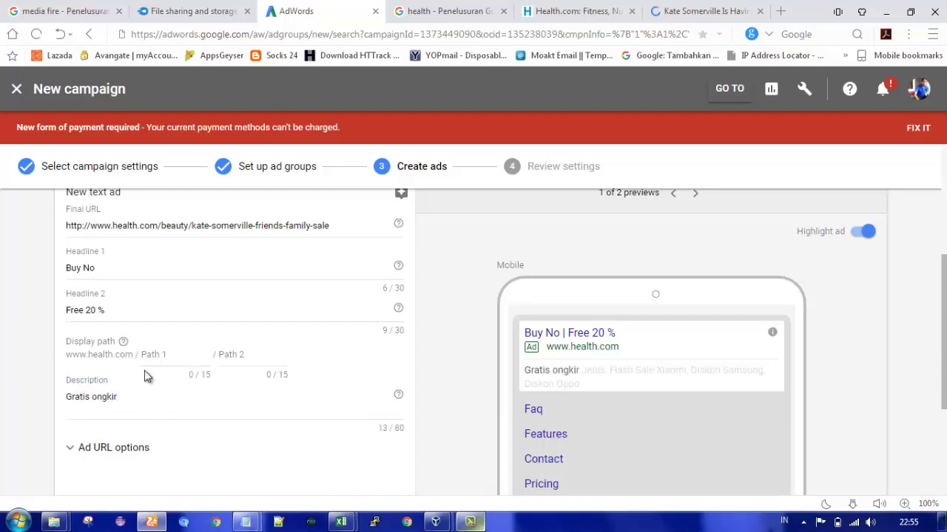
# Save the text ad, and continue from the settings review to the finished campaign.
pyautogui.moveTo(945, 336); pyautogui.dragTo(946, 415)
pyautogui.click(153, 463)
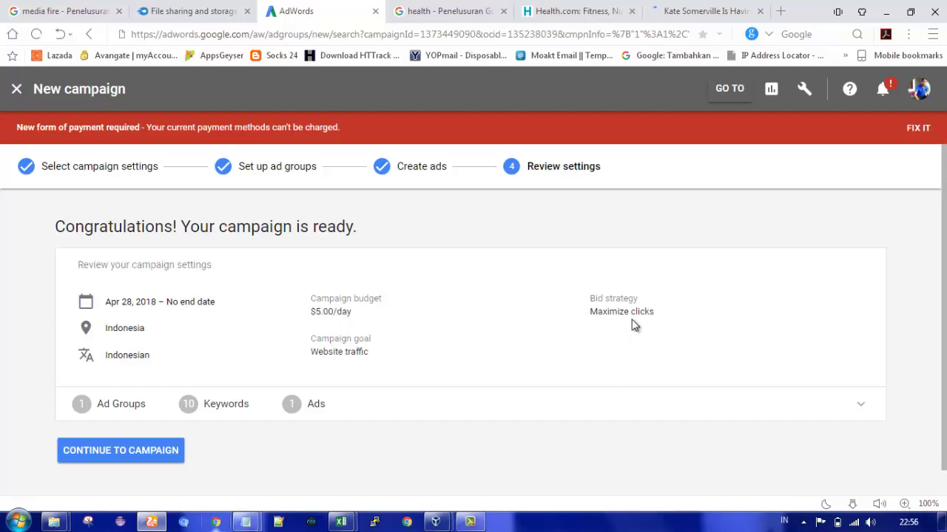
pyautogui.click(118, 451)
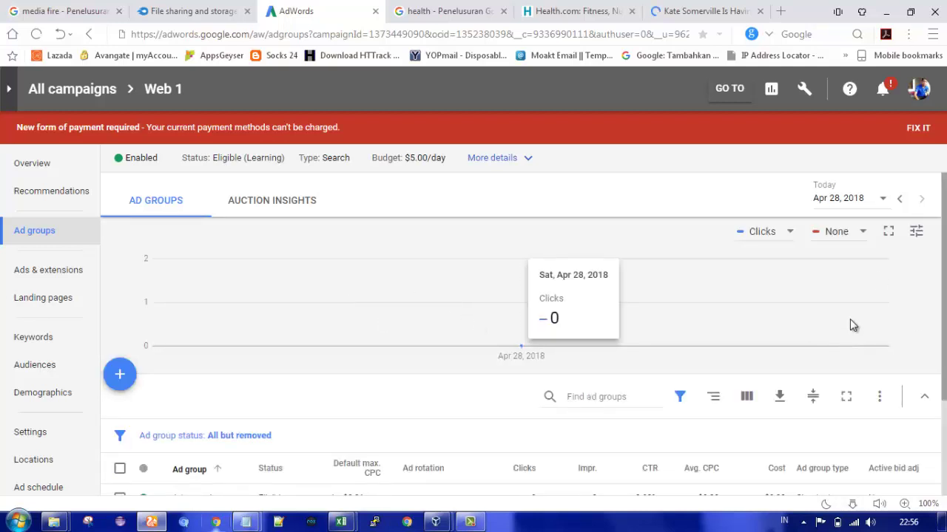
# Review the Web 1 campaign's ad groups, and open its list of ads to examine the text ad.
pyautogui.scroll(-2, 944, 277)
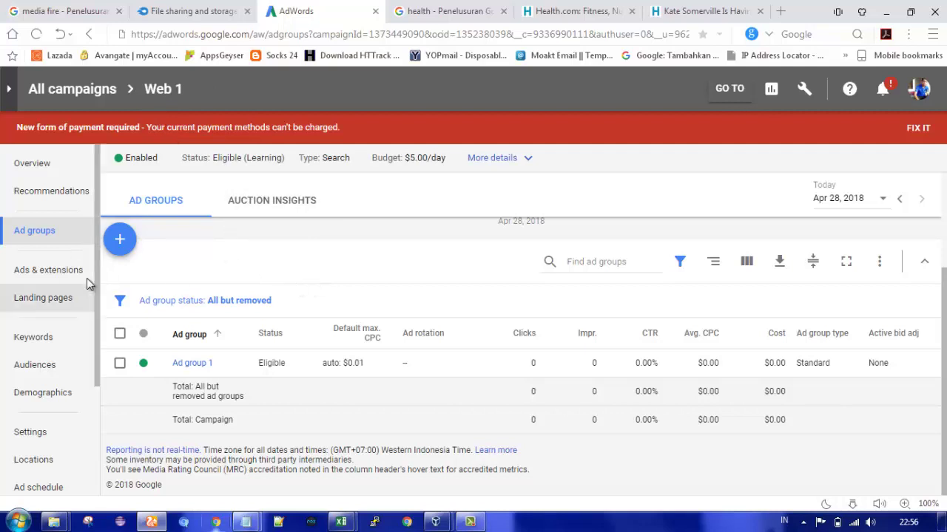
pyautogui.click(43, 278)
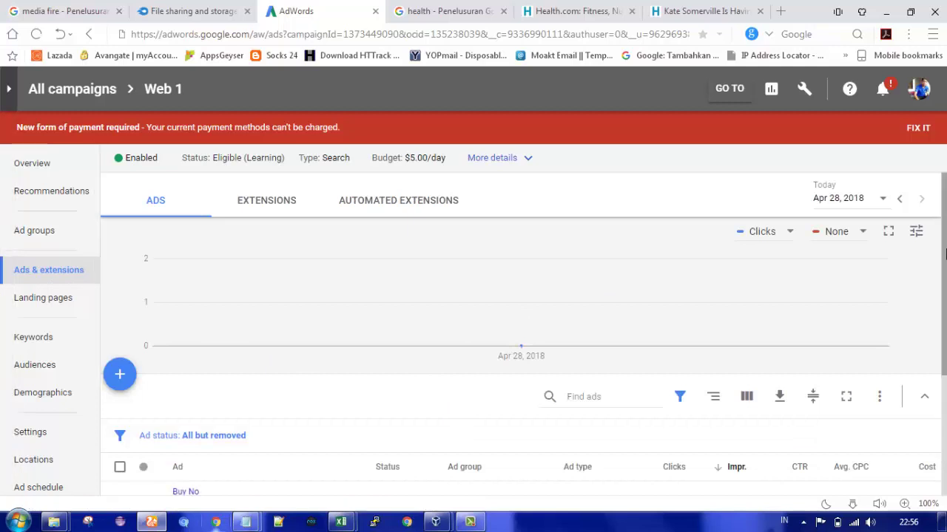
pyautogui.scroll(-2, 944, 312)
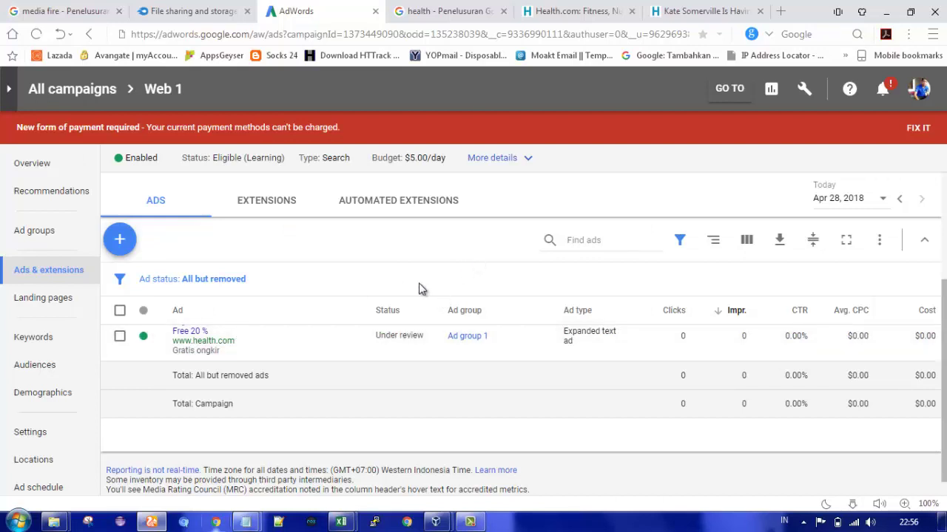
pyautogui.click(120, 239)
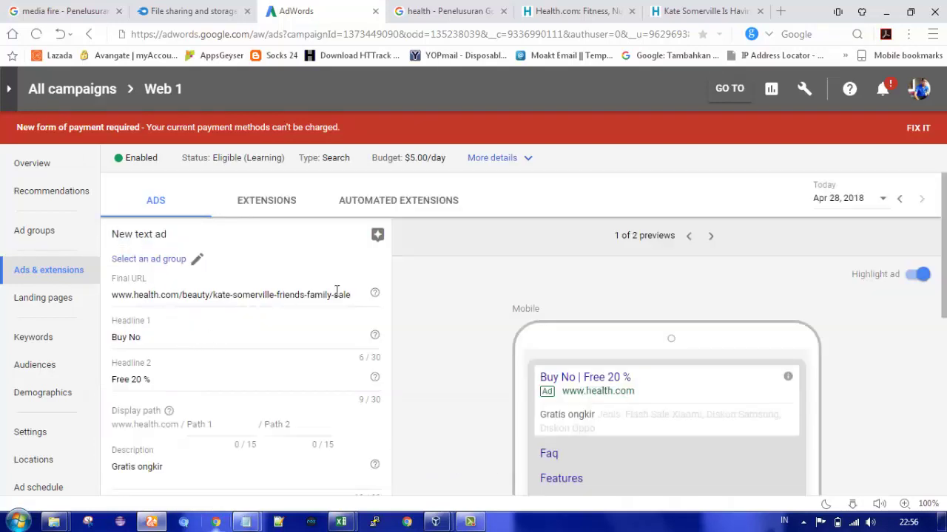
pyautogui.click(164, 341)
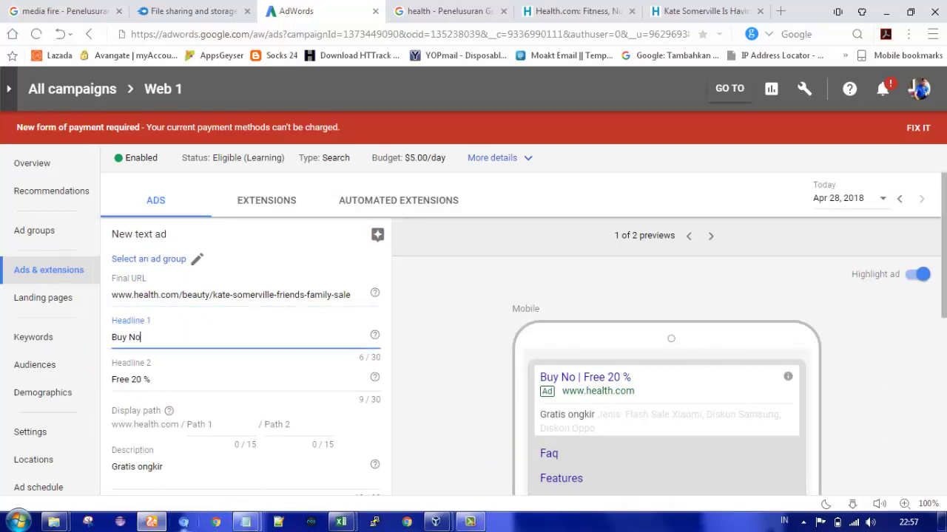
pyautogui.moveTo(945, 288); pyautogui.dragTo(945, 412)
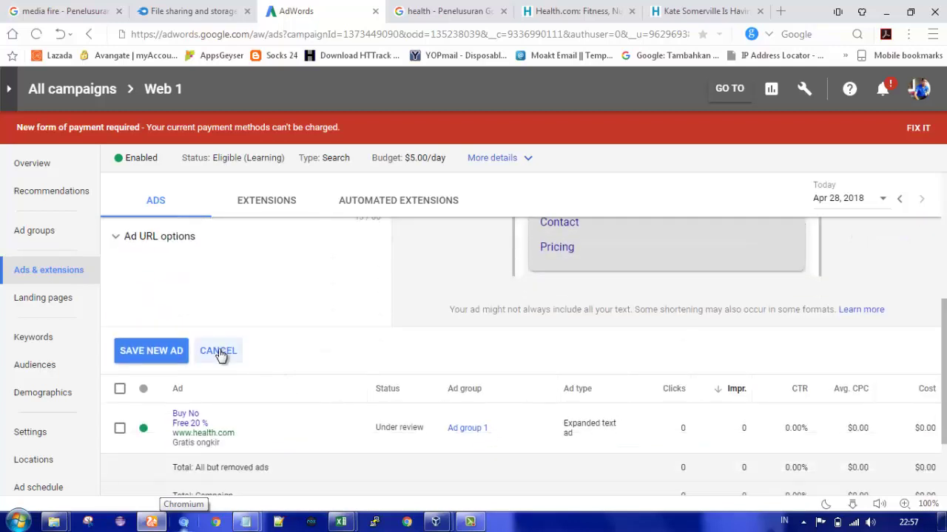
pyautogui.click(132, 352)
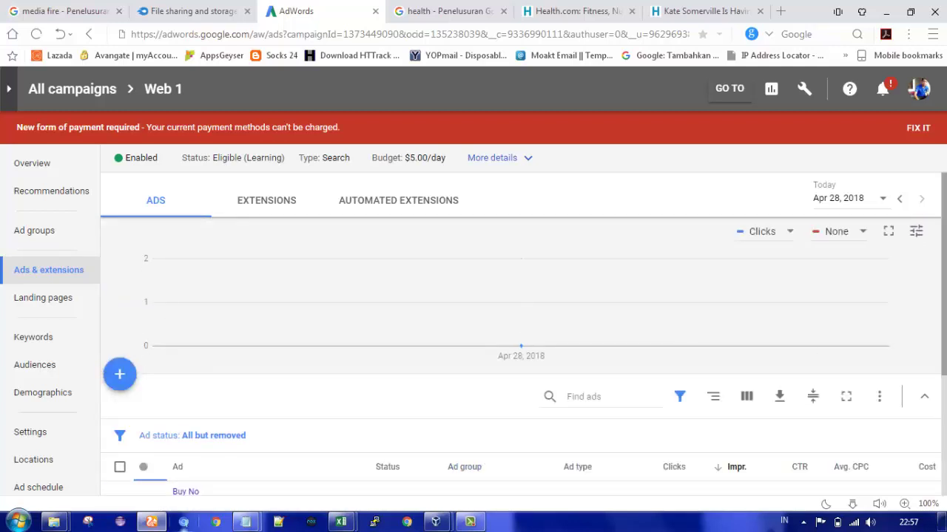
# Return to the overview of all campaigns and examine the CPA 1 and Web 1 entries and their campaign types.
pyautogui.moveTo(945, 319); pyautogui.dragTo(946, 364)
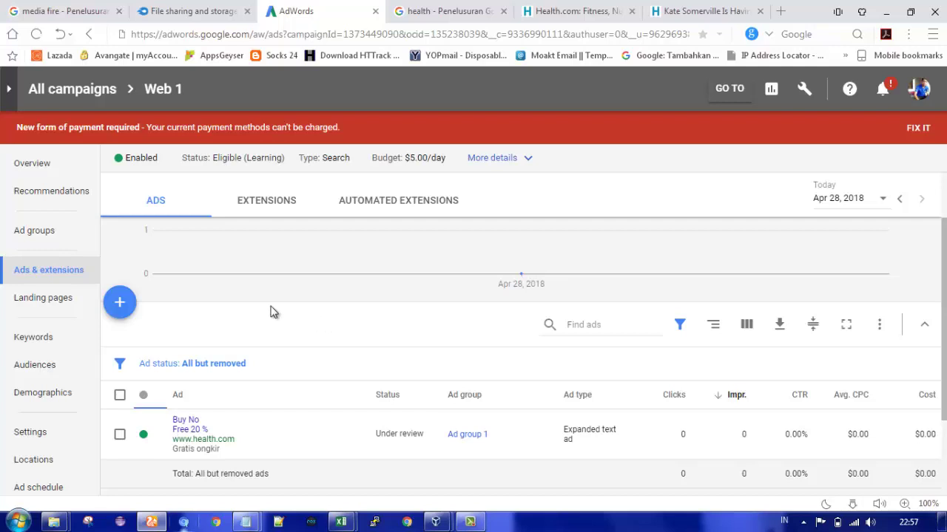
pyautogui.click(97, 93)
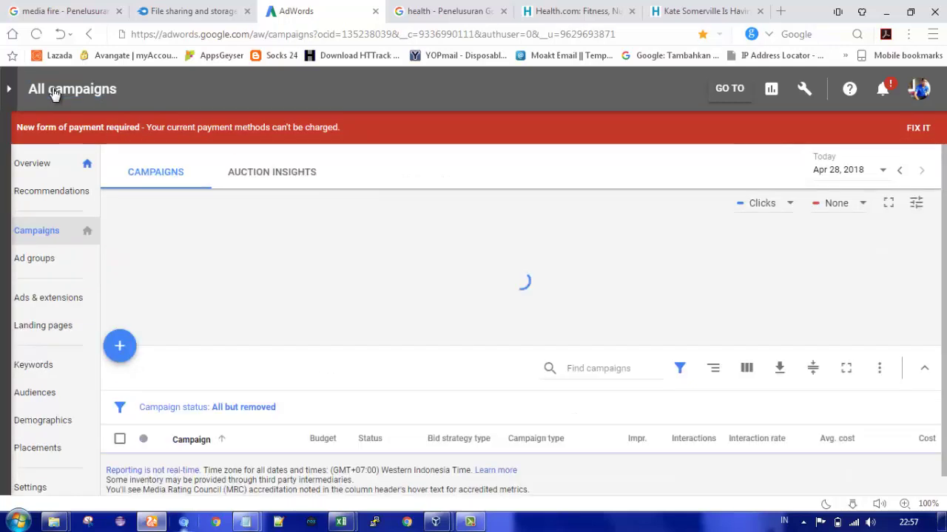
pyautogui.scroll(-3, 481, 435)
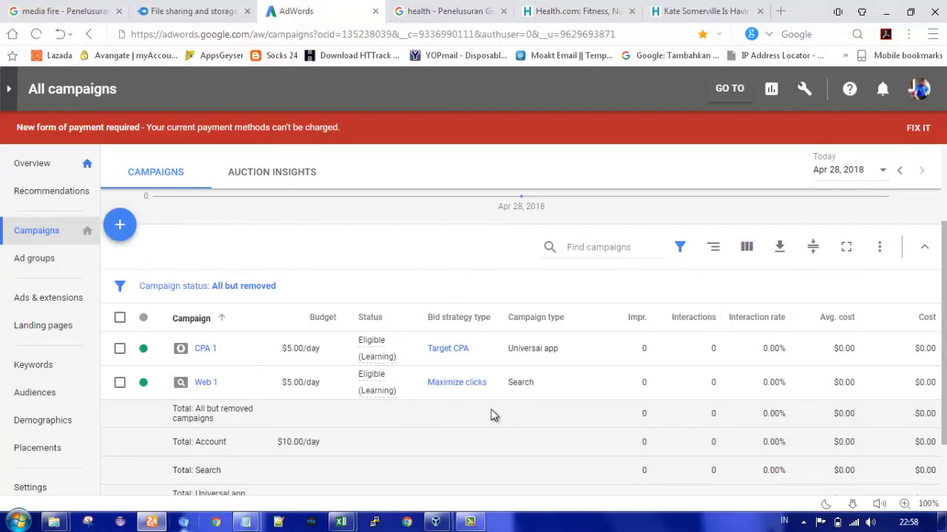
pyautogui.click(572, 322)
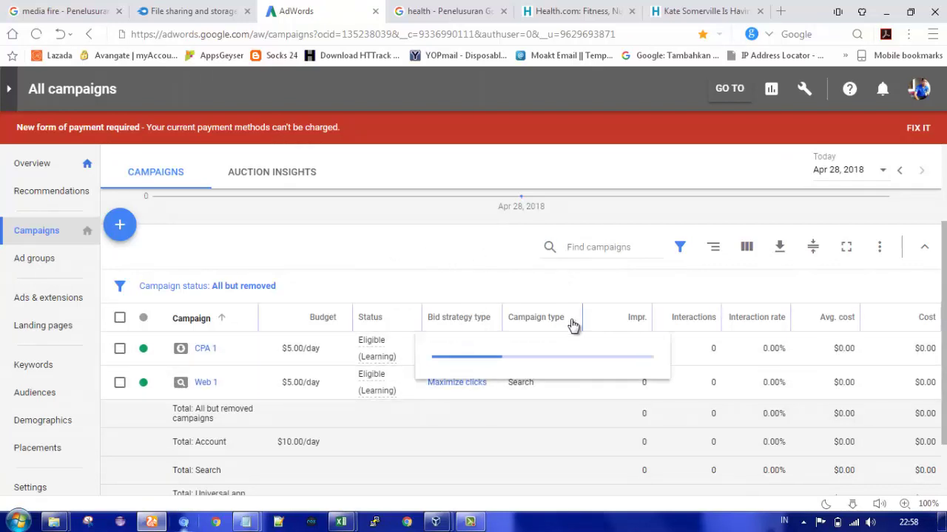